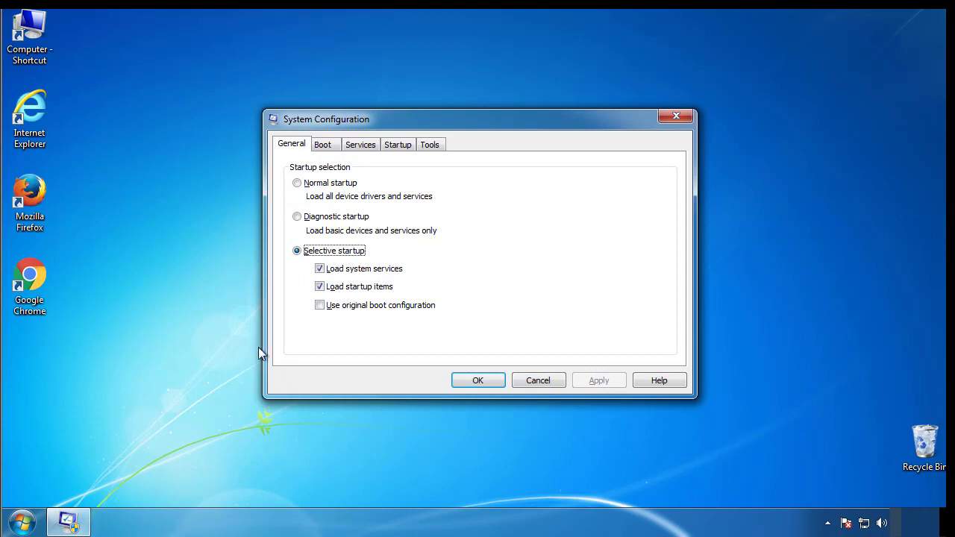
# - Enable Safe boot with the Minimal option, restart the computer to apply it, and close the safe mode help window
pyautogui.click(322, 146)
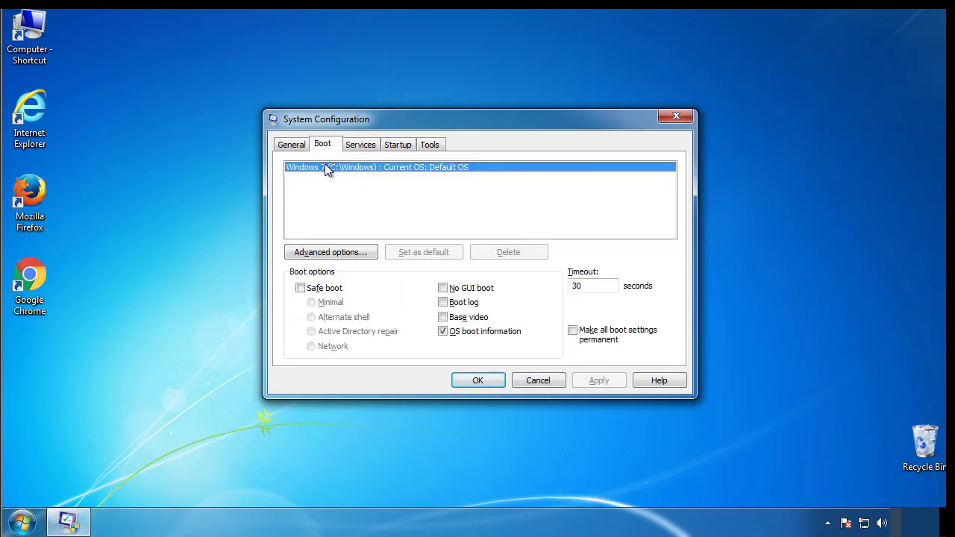
pyautogui.click(300, 288)
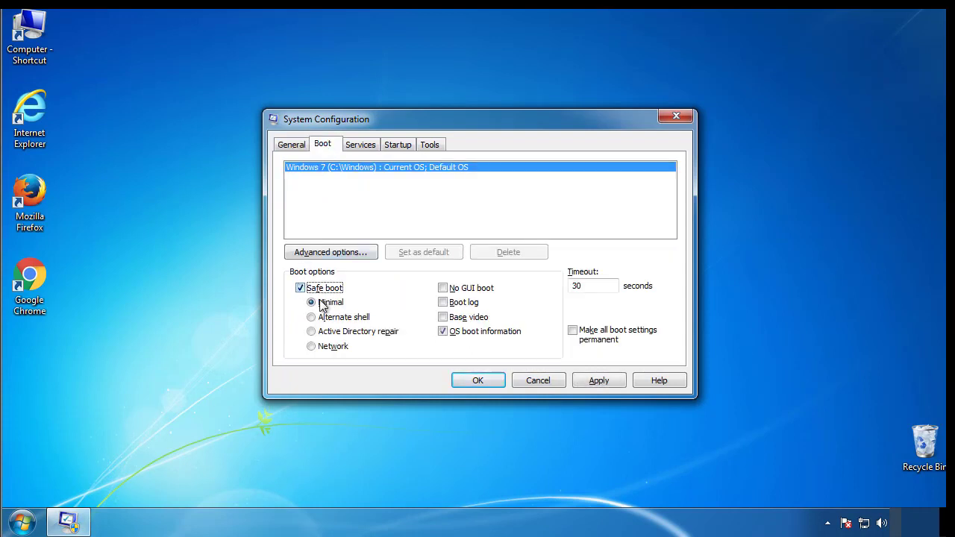
pyautogui.click(484, 380)
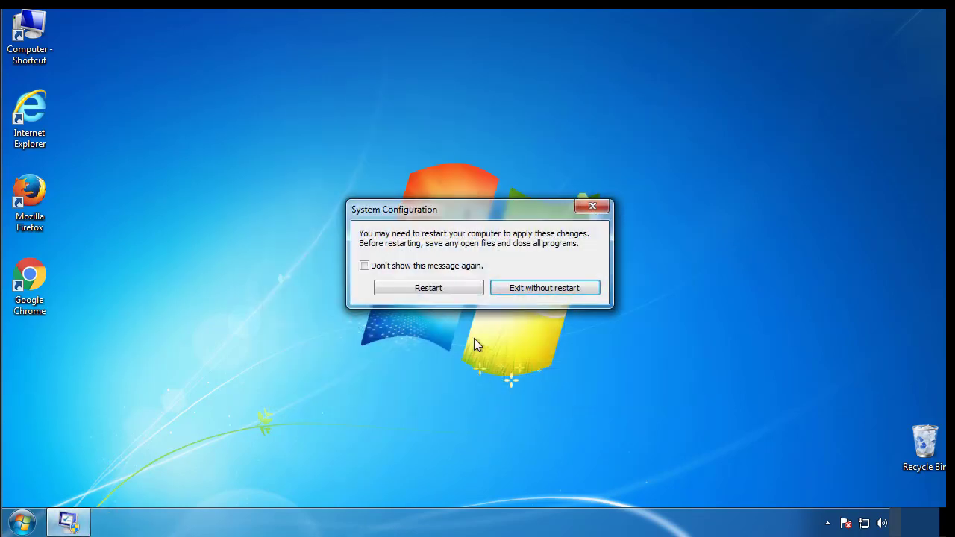
pyautogui.click(435, 289)
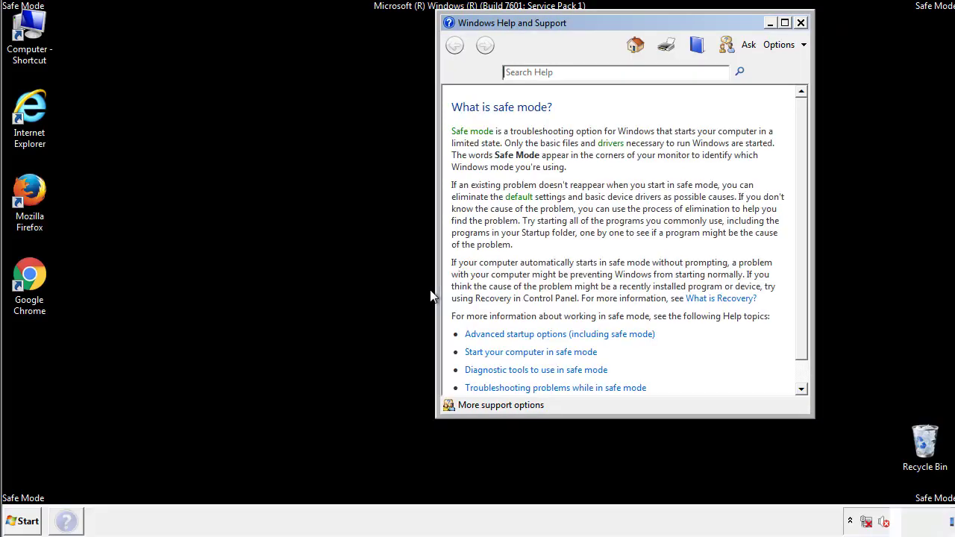
pyautogui.click(800, 22)
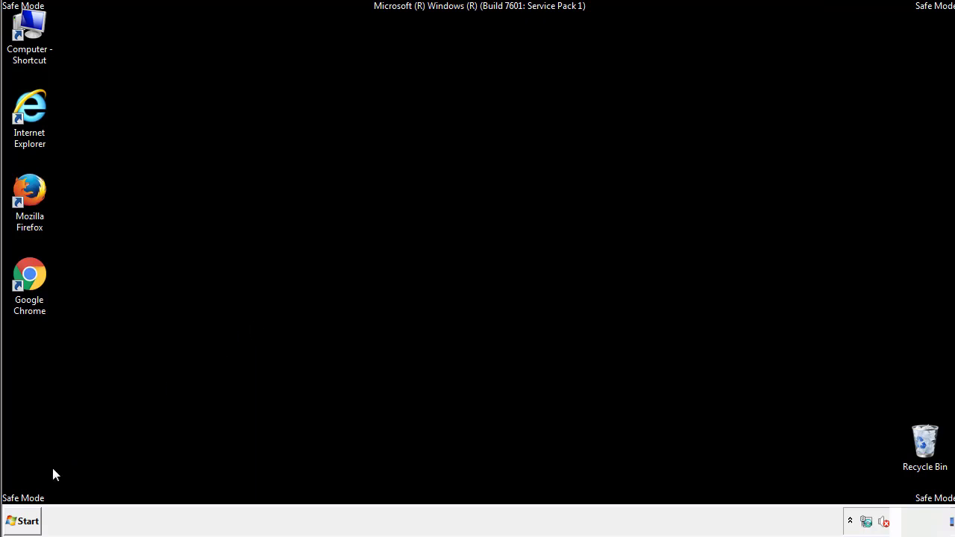
# - Apply the Folder Options view settings with hidden files, folders, and drives shown, and close Control Panel
pyautogui.click(22, 521)
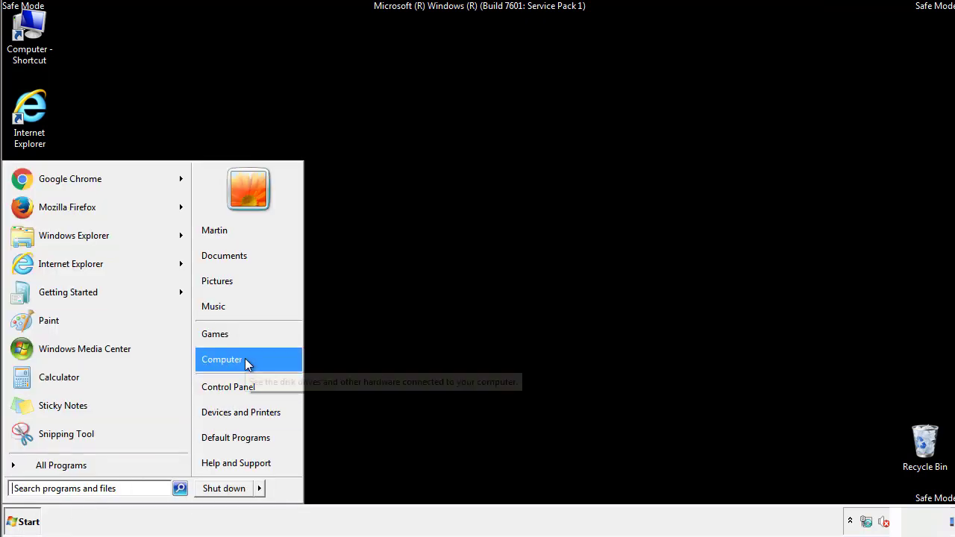
pyautogui.click(237, 385)
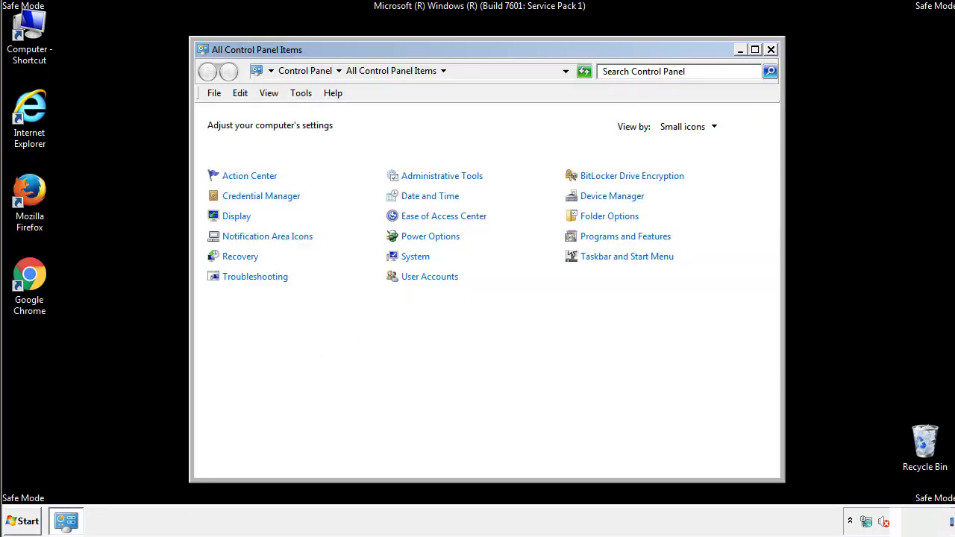
pyautogui.click(612, 216)
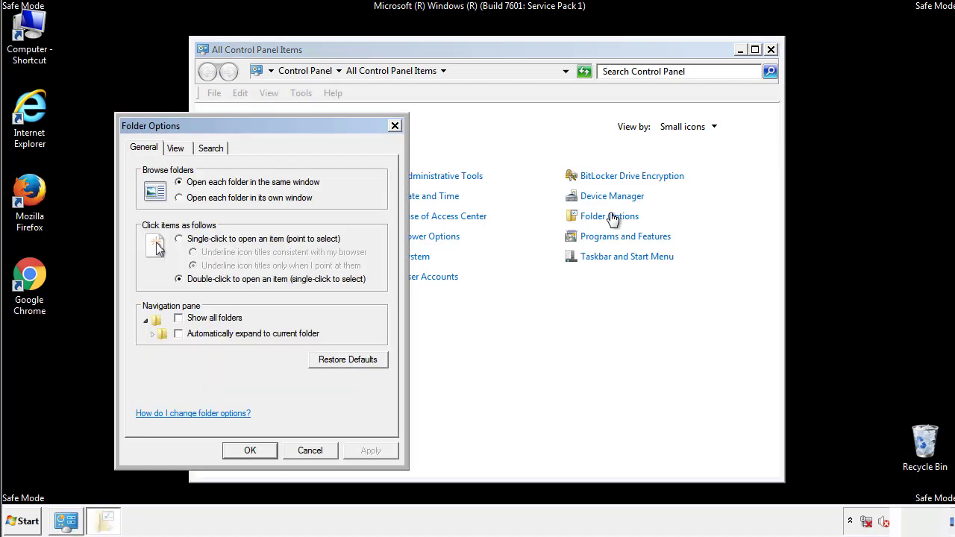
pyautogui.click(176, 149)
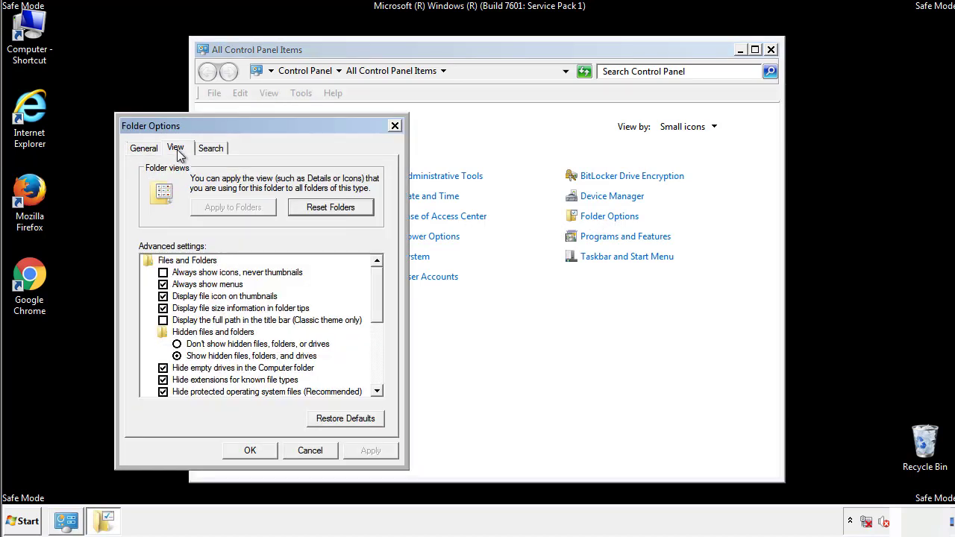
pyautogui.click(163, 284)
pyautogui.click(253, 451)
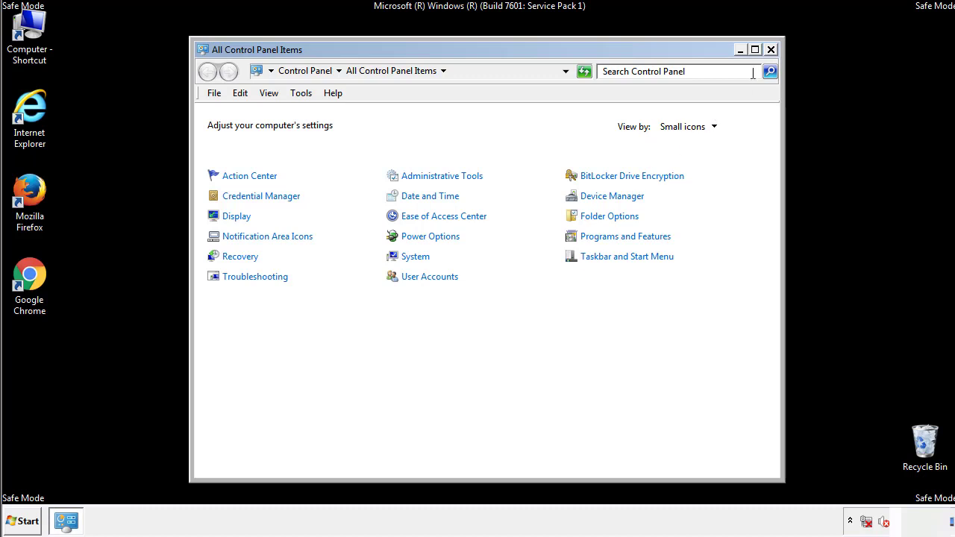
pyautogui.click(771, 50)
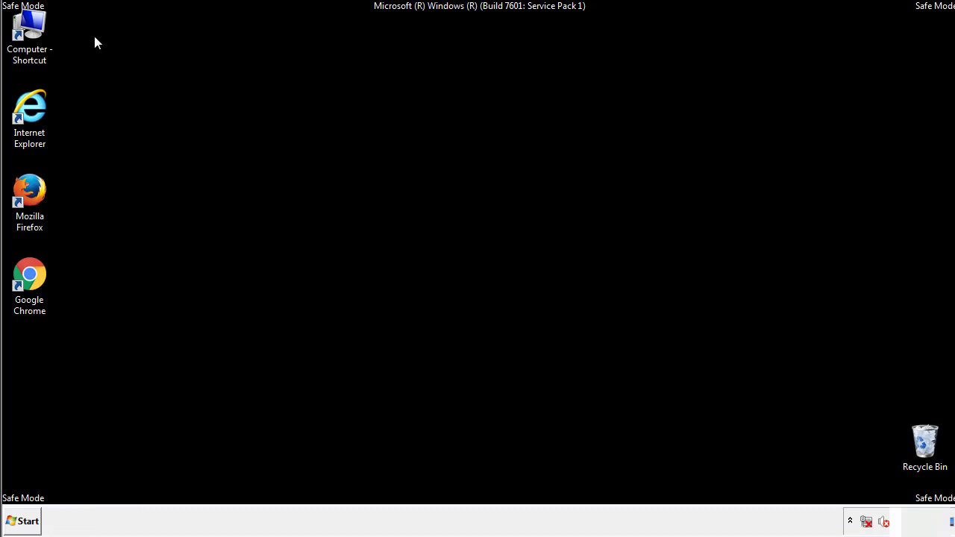
# - Browse to the folder C:\Windows\System32\drivers\etc from the Computer shortcut
pyautogui.doubleClick(32, 30)
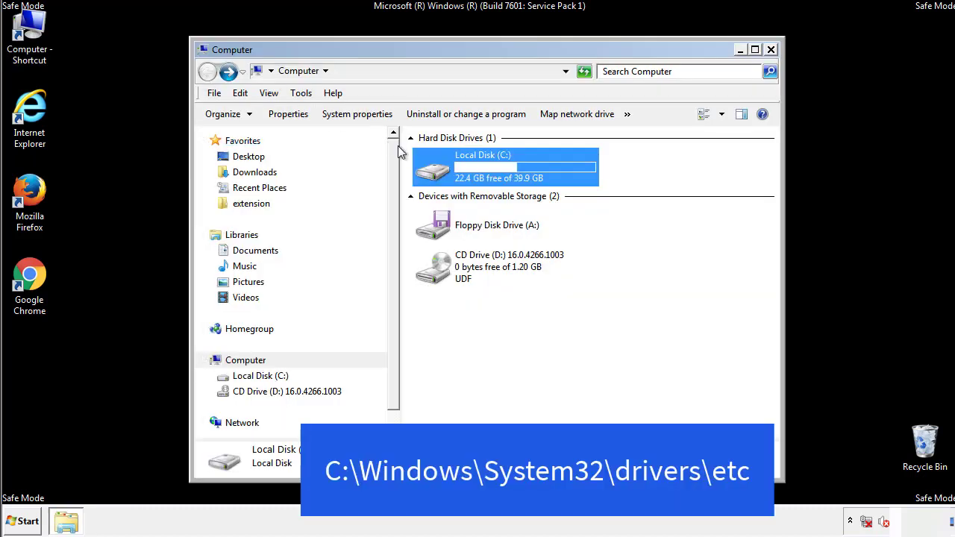
pyautogui.doubleClick(438, 174)
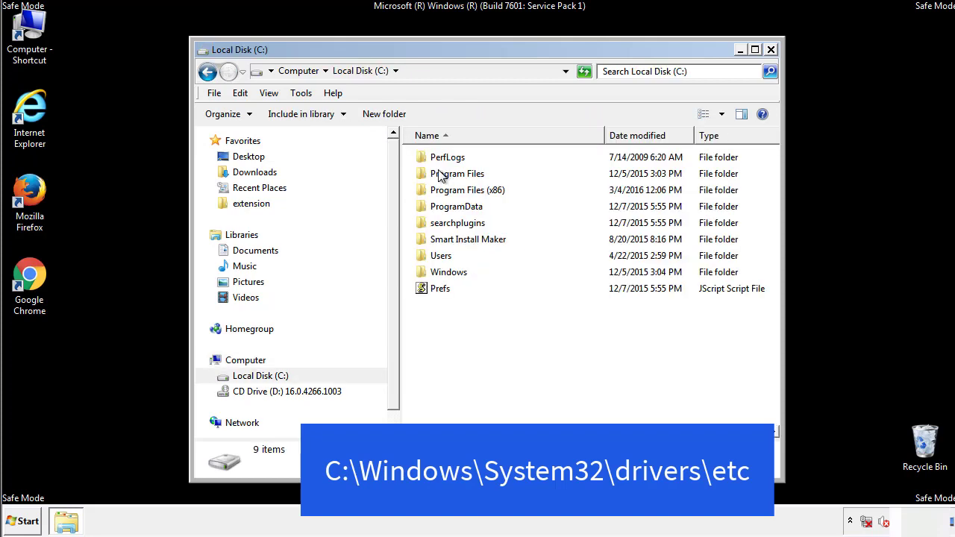
pyautogui.click(436, 274)
pyautogui.doubleClick(437, 275)
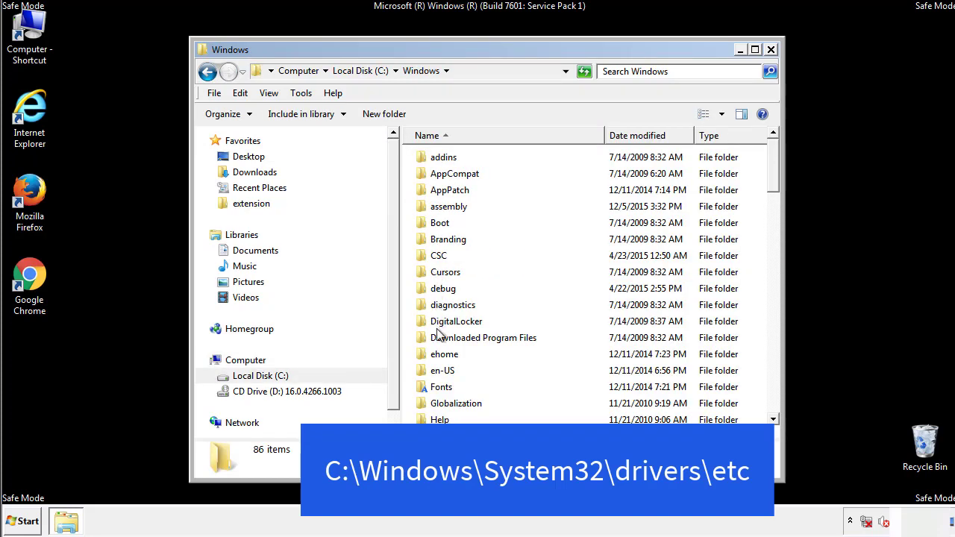
pyautogui.scroll(-4, 441, 338)
pyautogui.scroll(-5, 441, 340)
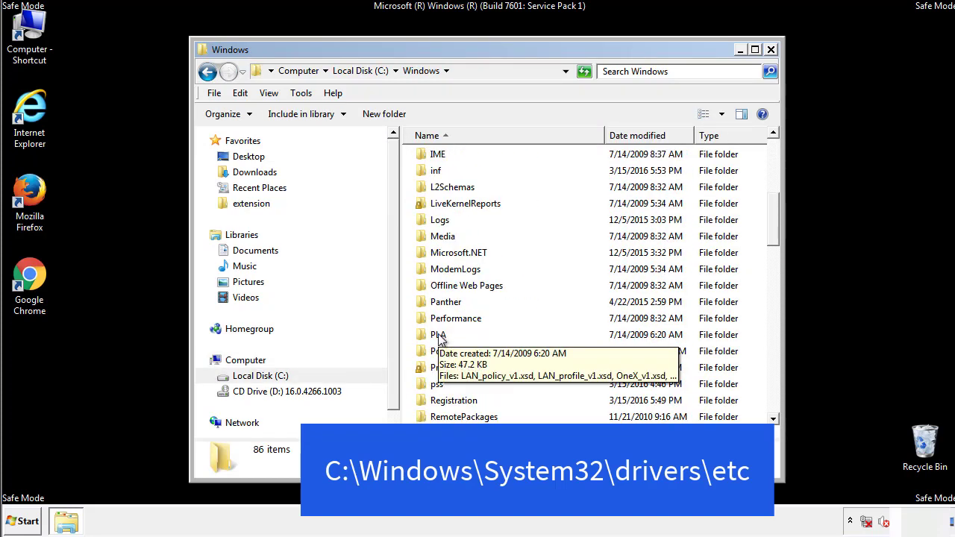
pyautogui.scroll(-2, 440, 337)
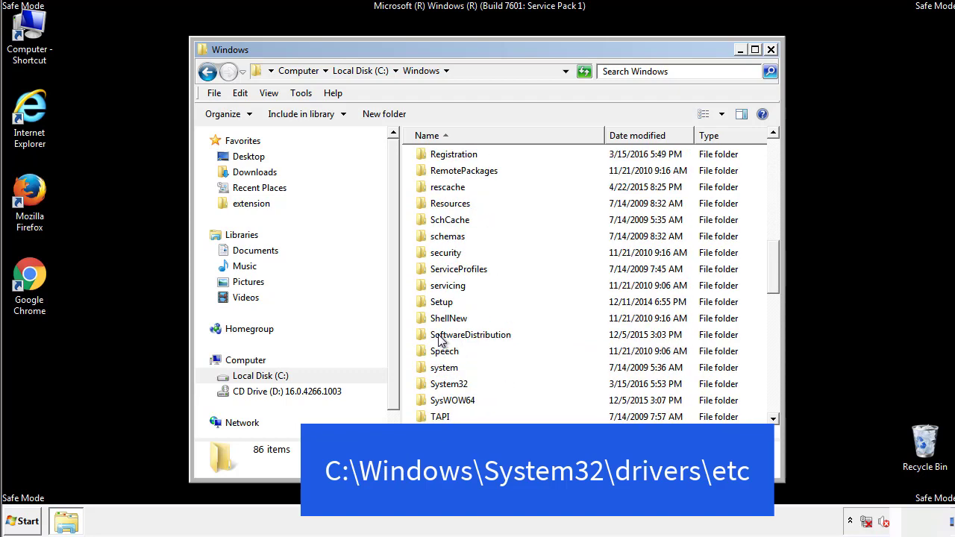
pyautogui.doubleClick(451, 387)
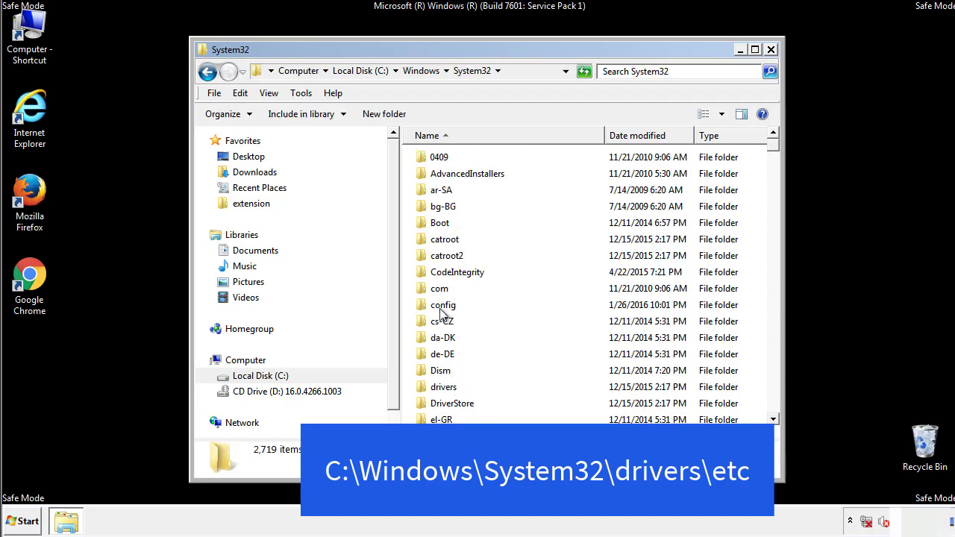
pyautogui.click(441, 389)
pyautogui.doubleClick(444, 388)
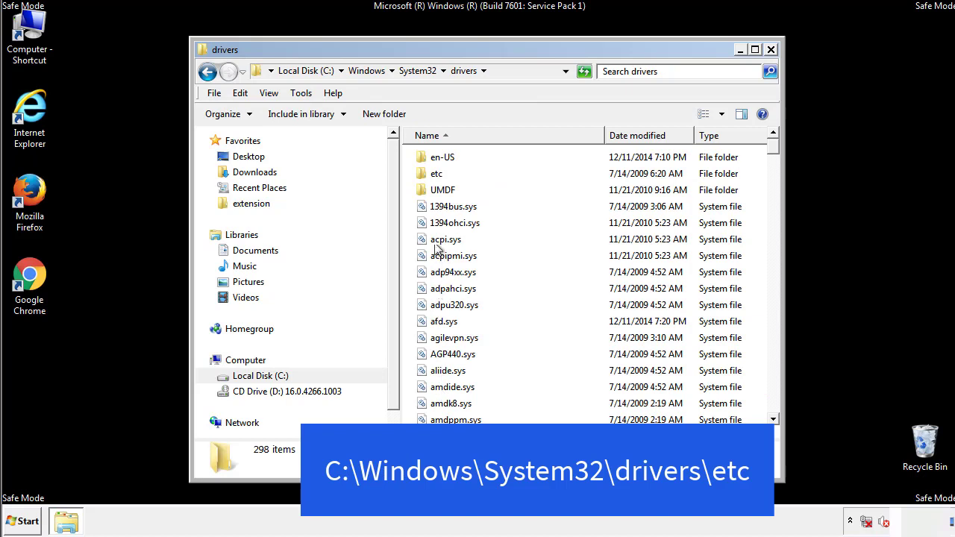
pyautogui.doubleClick(436, 173)
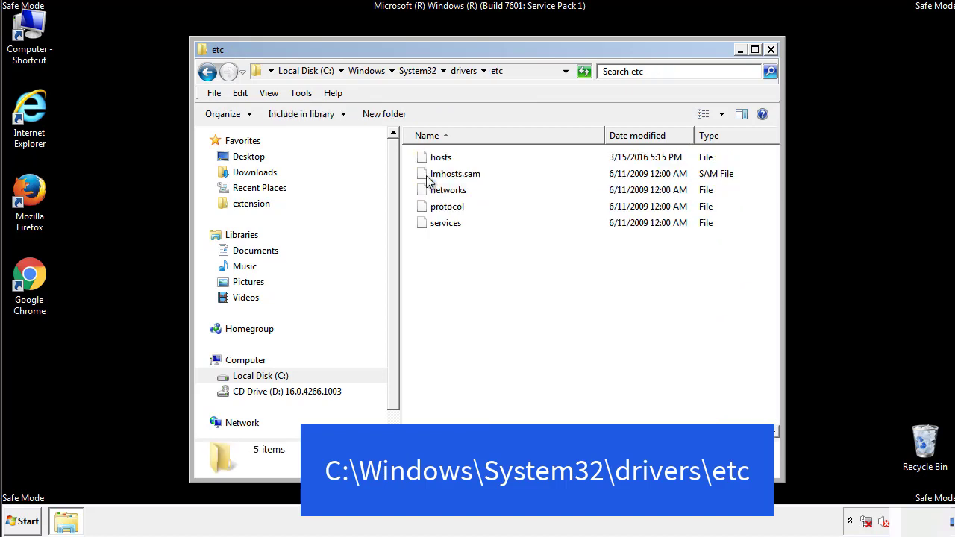
# - Open the hosts file in Notepad and move its window so the full text is visible
pyautogui.doubleClick(435, 160)
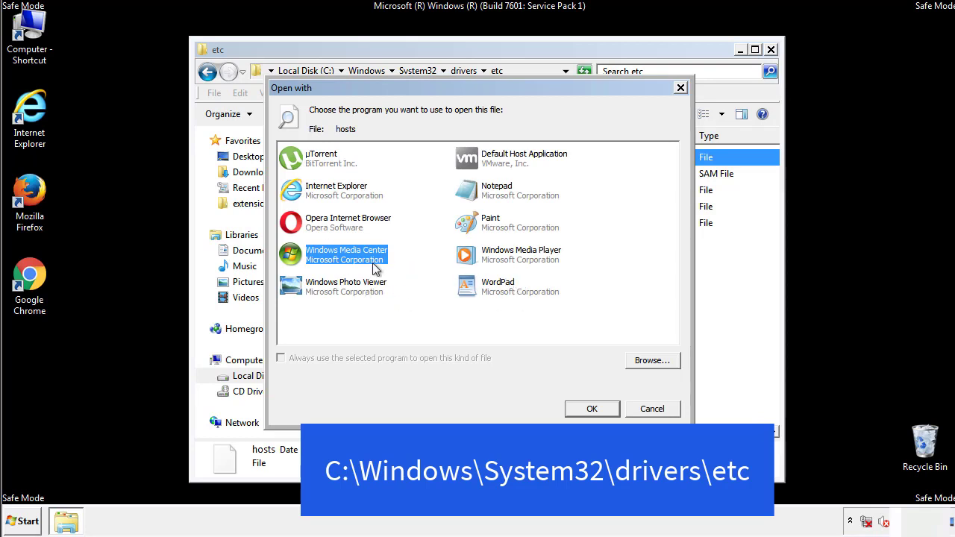
pyautogui.click(483, 194)
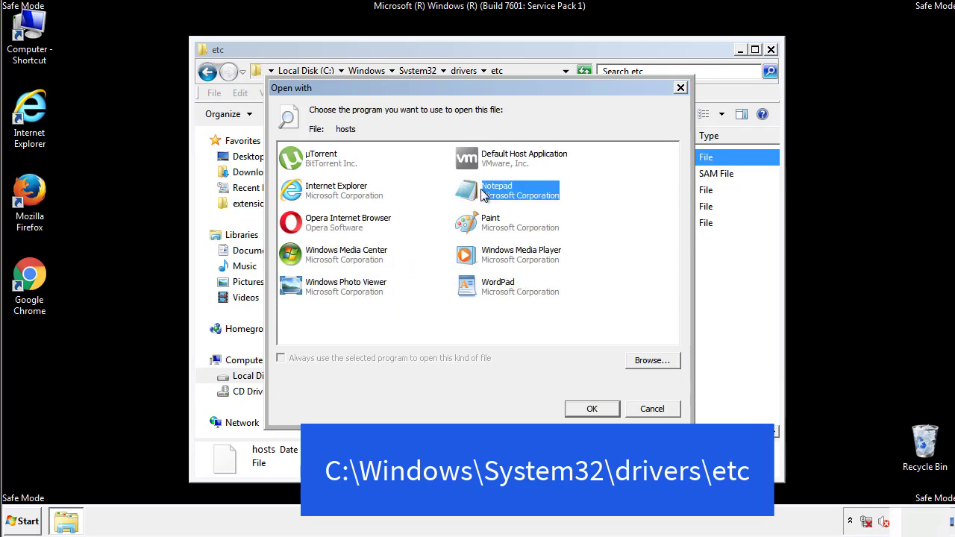
pyautogui.click(589, 408)
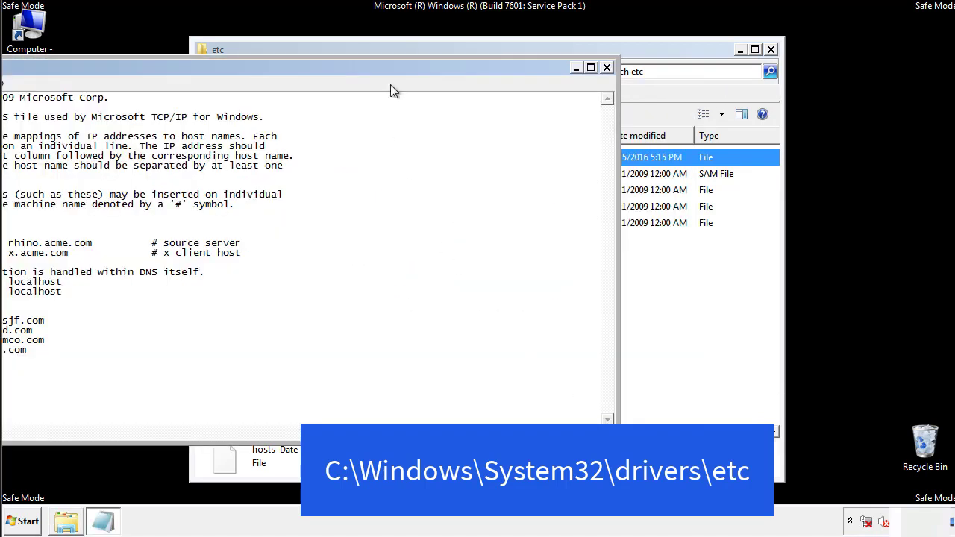
pyautogui.moveTo(390, 67); pyautogui.dragTo(607, 82)
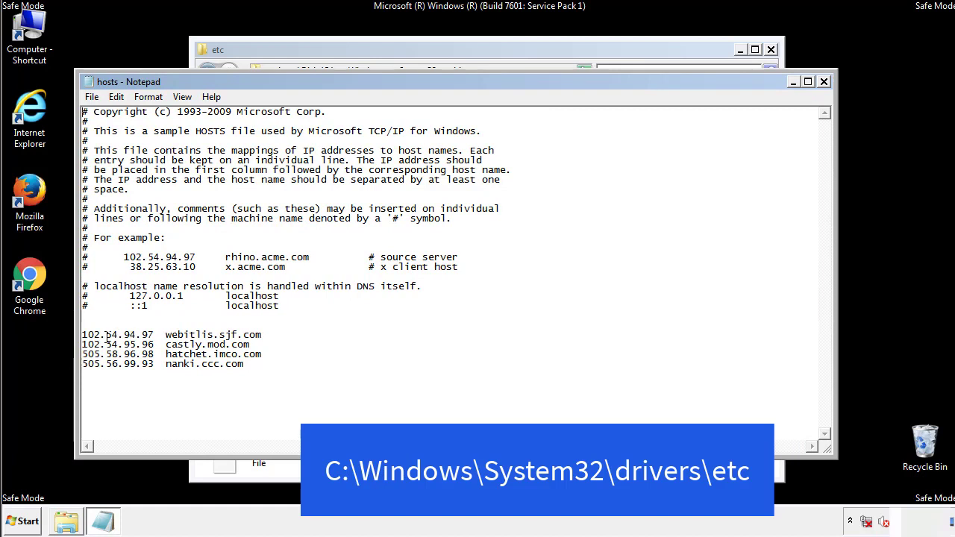
# - Delete the four IP address entries below the localhost lines, save the hosts file, and close the etc folder
pyautogui.moveTo(267, 365); pyautogui.dragTo(84, 326)
pyautogui.press('Delete')
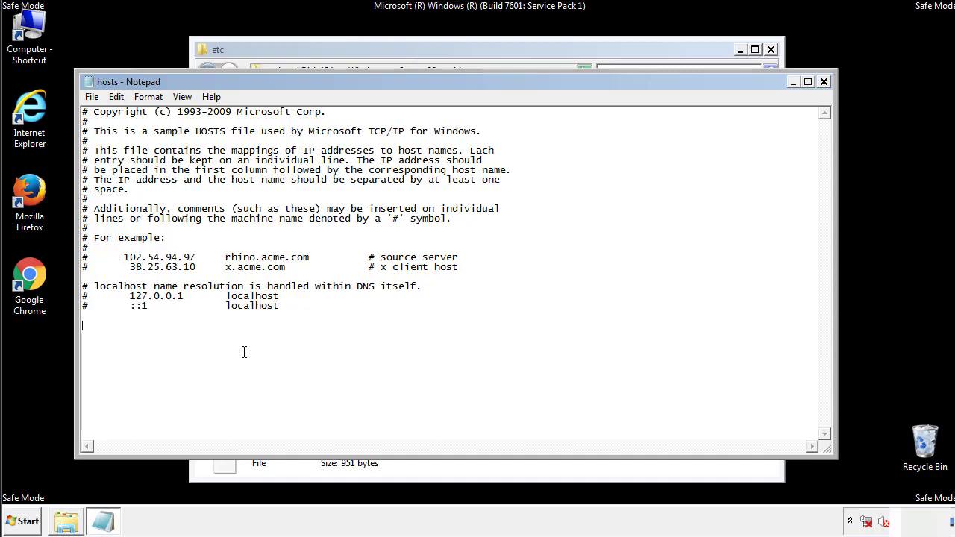
pyautogui.click(825, 83)
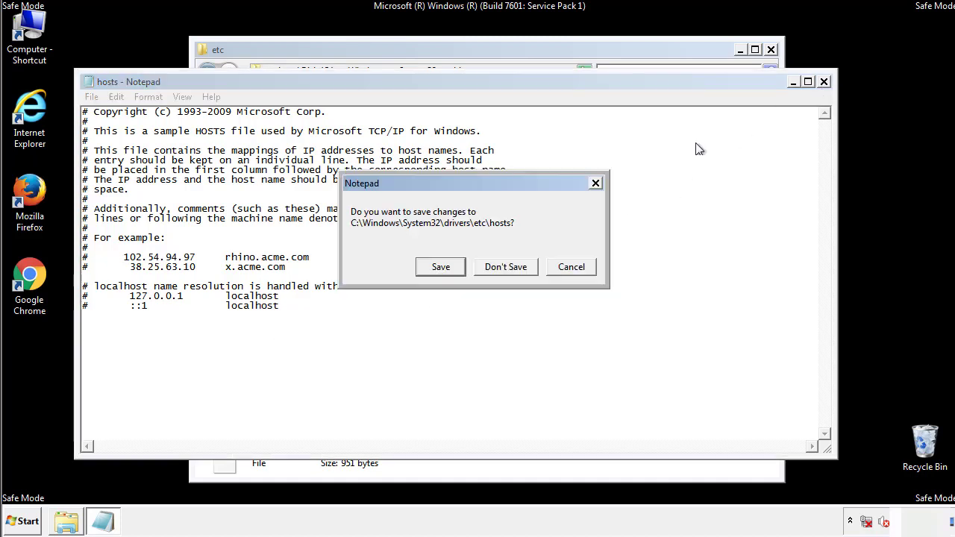
pyautogui.click(421, 272)
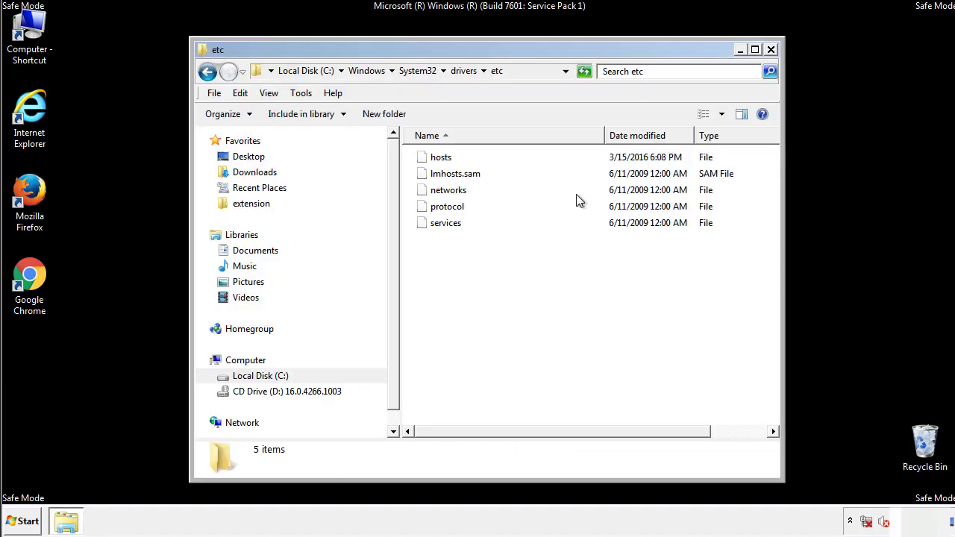
pyautogui.click(771, 49)
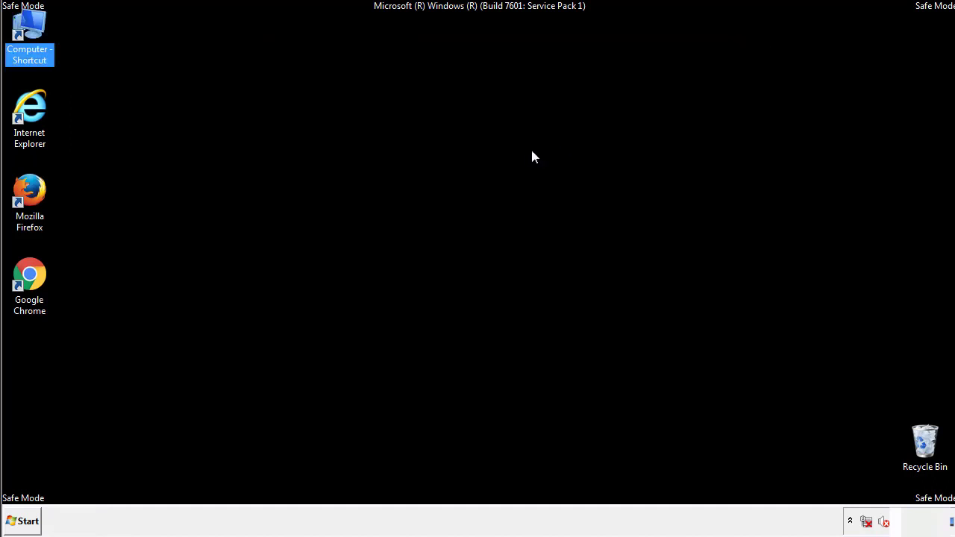
# - Open the current user's Startup folder from the list of all programs
pyautogui.click(21, 520)
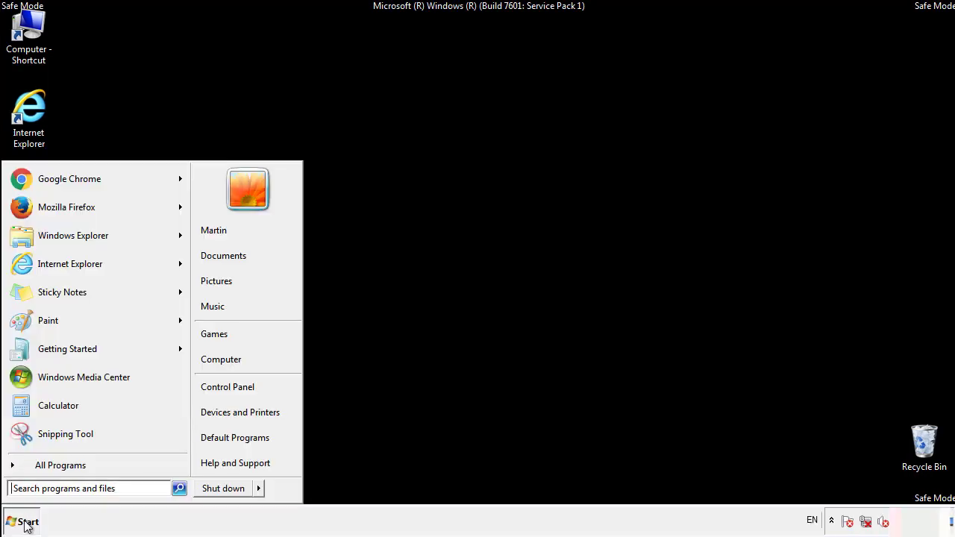
pyautogui.click(43, 465)
pyautogui.rightClick(37, 412)
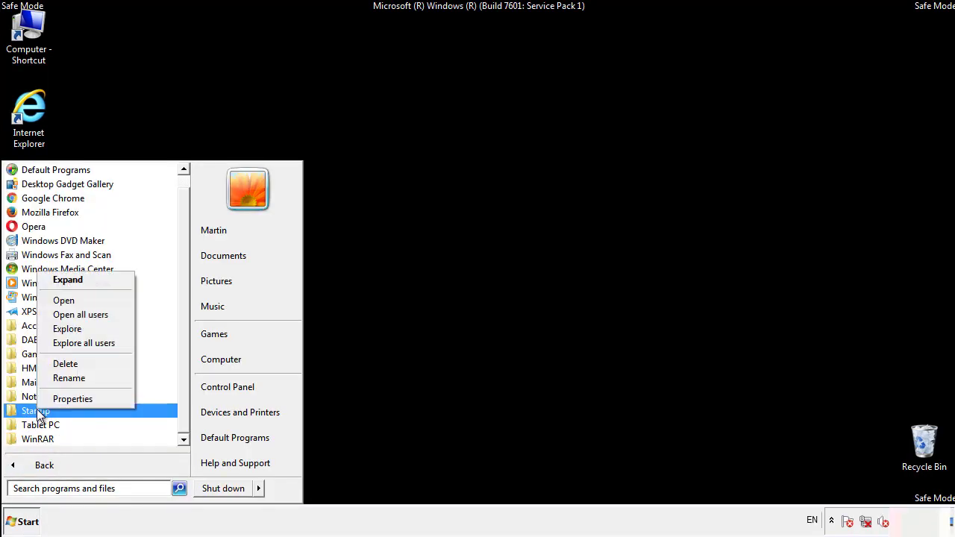
pyautogui.click(73, 300)
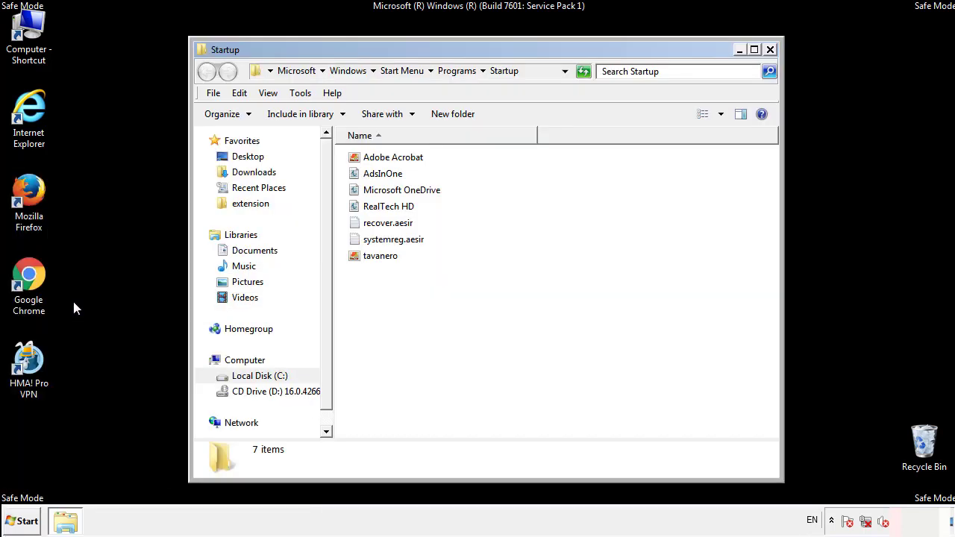
# - Delete AdsInOne, recover.aesir, systemreg.aesir and tavanero from the Startup folder, and close its window
pyautogui.click(389, 178)
pyautogui.keyDown('ctrl'); pyautogui.click(395, 223); pyautogui.keyUp('ctrl')
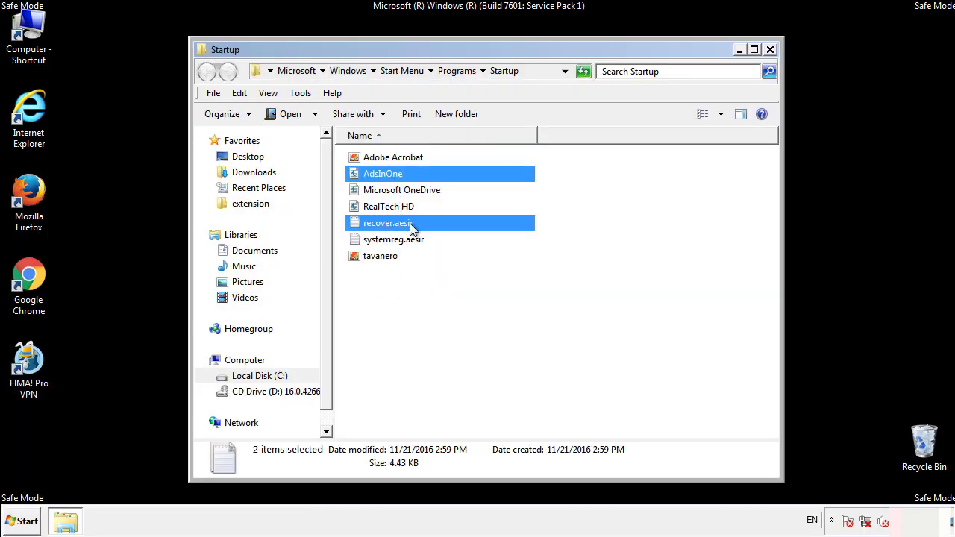
pyautogui.keyDown('ctrl'); pyautogui.click(392, 240); pyautogui.keyUp('ctrl')
pyautogui.keyDown('ctrl'); pyautogui.click(380, 256); pyautogui.keyUp('ctrl')
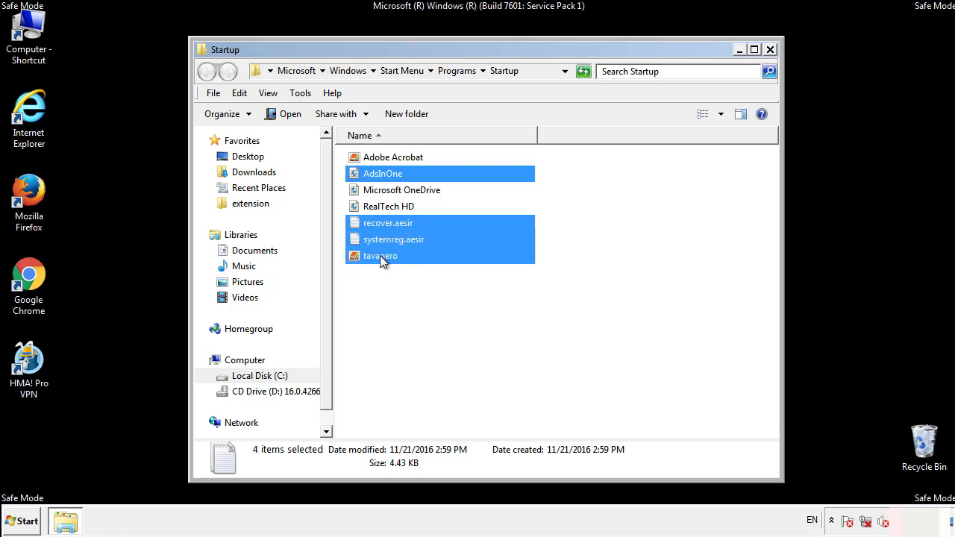
pyautogui.rightClick(377, 256)
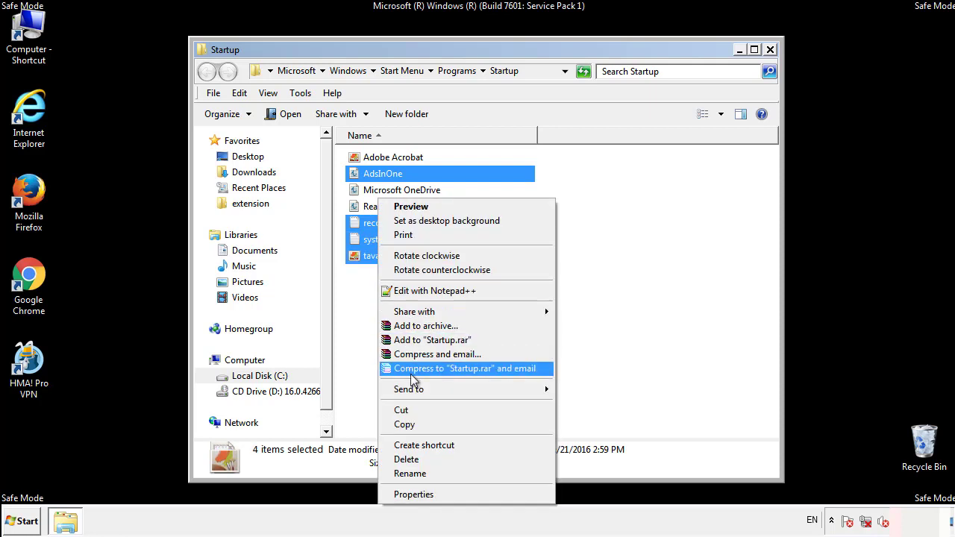
pyautogui.click(403, 459)
pyautogui.click(526, 274)
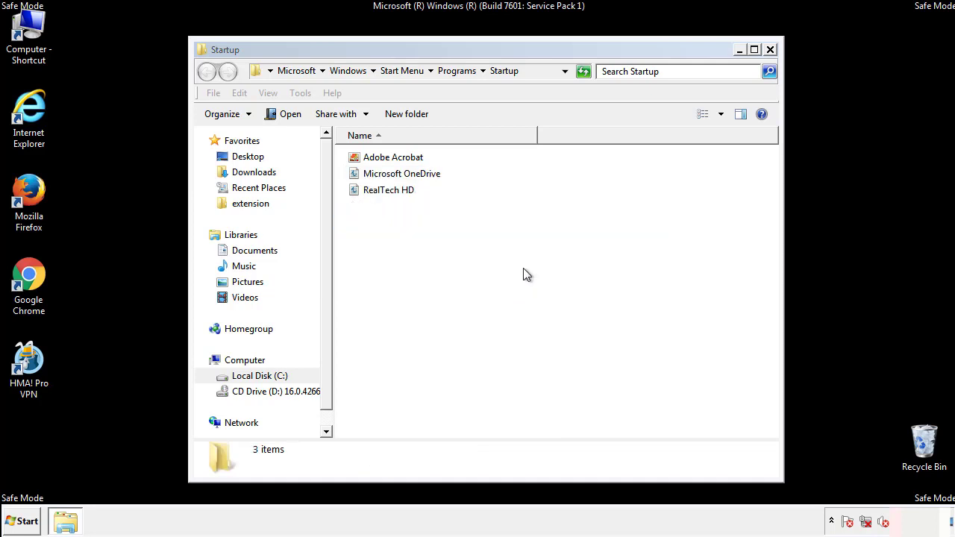
pyautogui.click(770, 50)
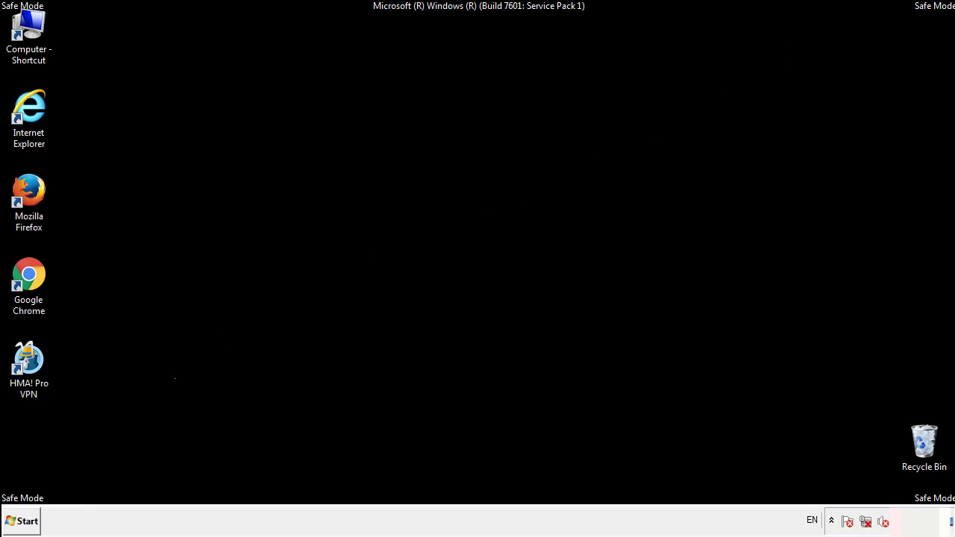
# - Find regedit through the Windows program search and open the Registry Editor
pyautogui.click(23, 528)
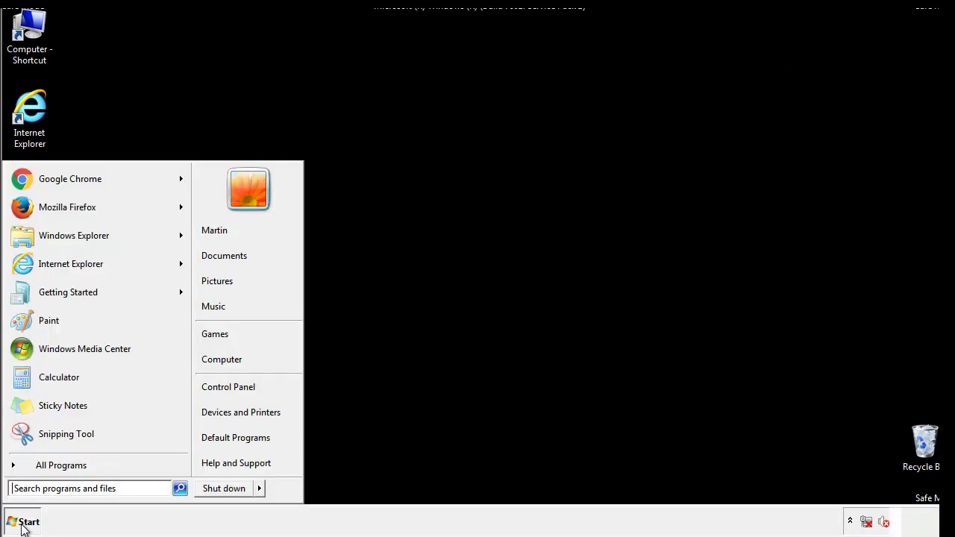
pyautogui.click(68, 490)
pyautogui.write('regedit')
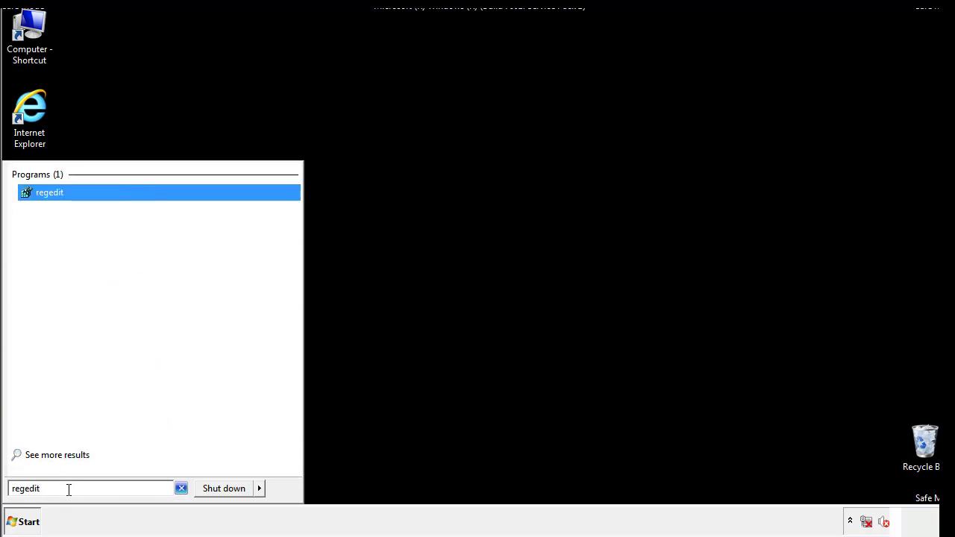
pyautogui.press('Return')
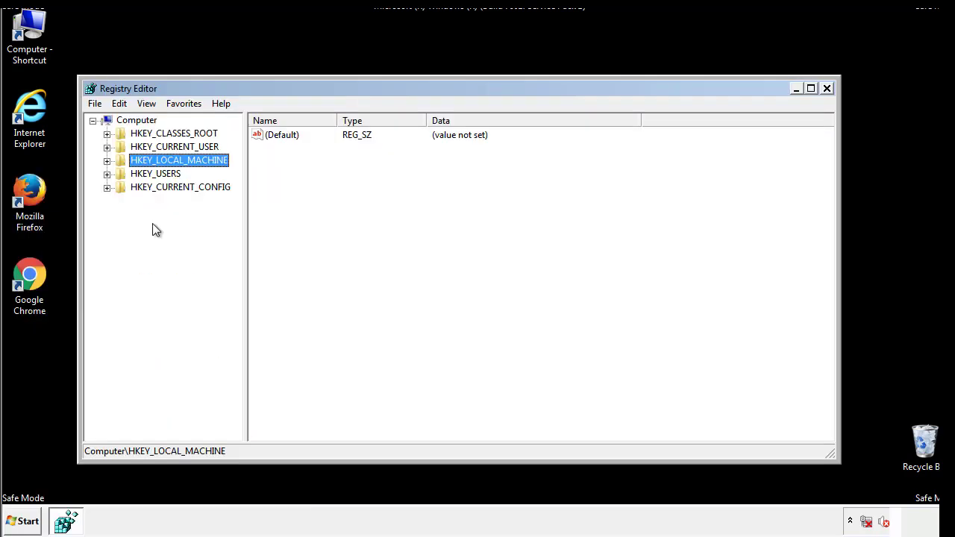
# - Open the Run key under HKEY_LOCAL_MACHINE\SOFTWARE\Microsoft\Windows\CurrentVersion
pyautogui.click(106, 160)
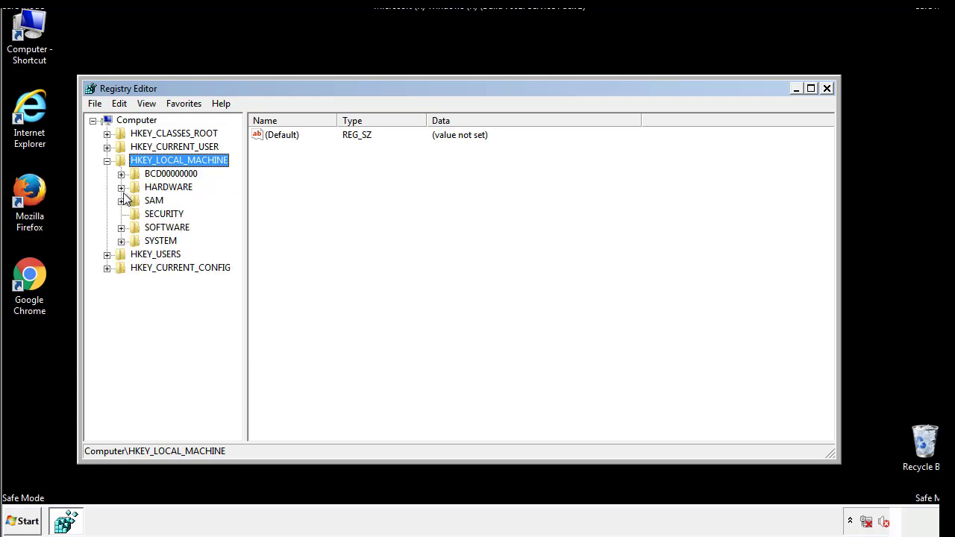
pyautogui.click(121, 227)
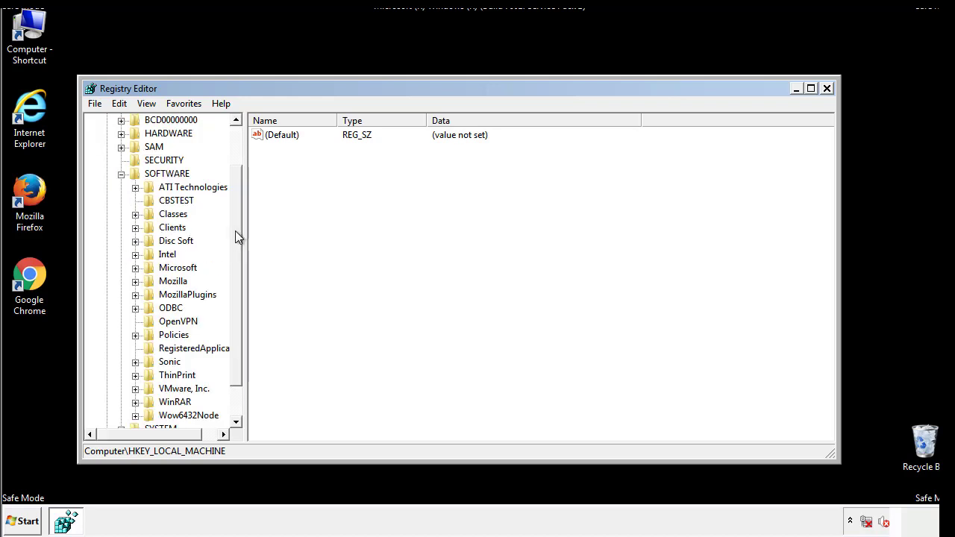
pyautogui.moveTo(235, 221); pyautogui.dragTo(237, 247)
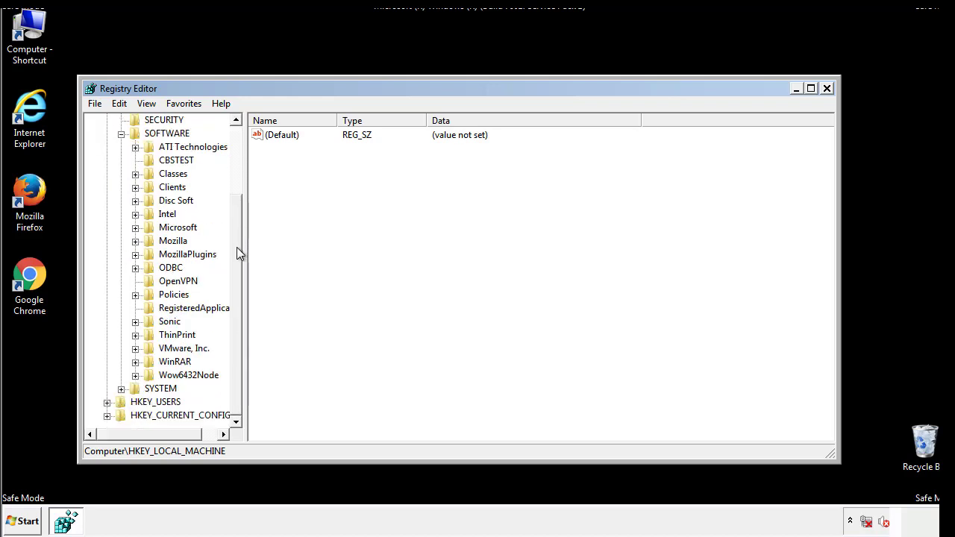
pyautogui.click(135, 228)
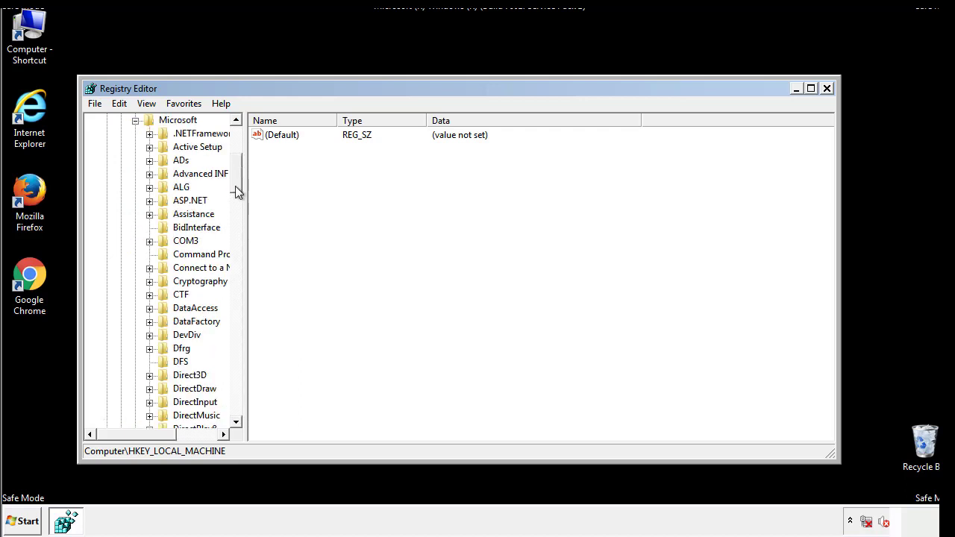
pyautogui.moveTo(235, 186); pyautogui.dragTo(238, 381)
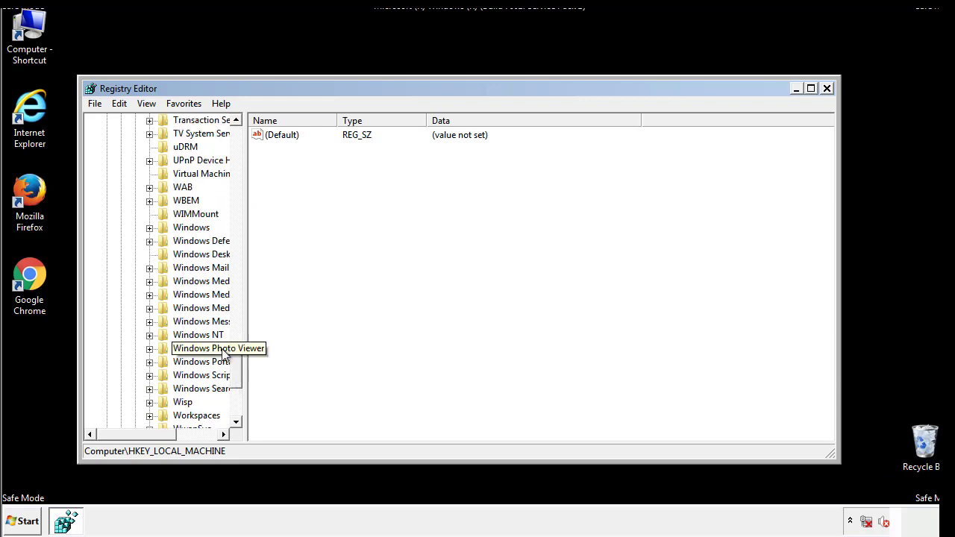
pyautogui.click(150, 229)
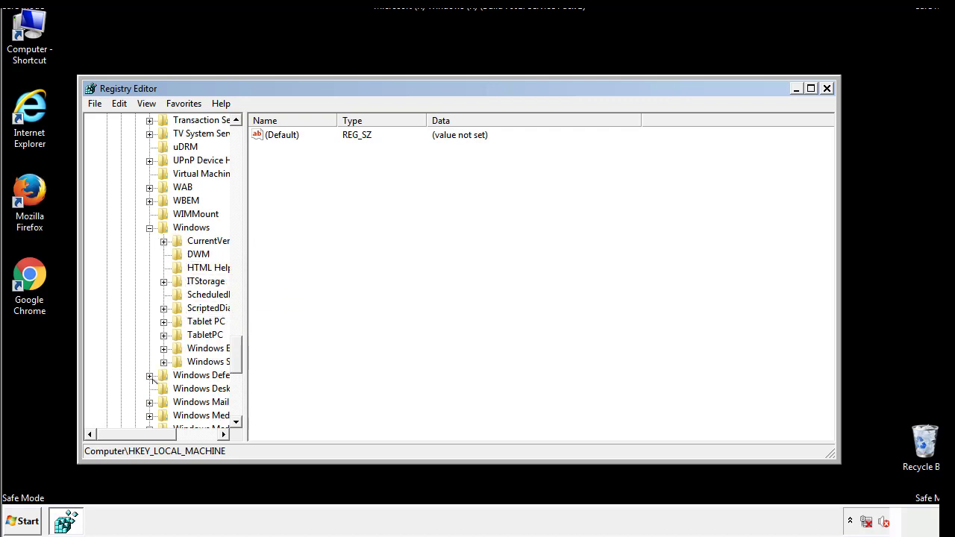
pyautogui.moveTo(131, 434); pyautogui.dragTo(152, 438)
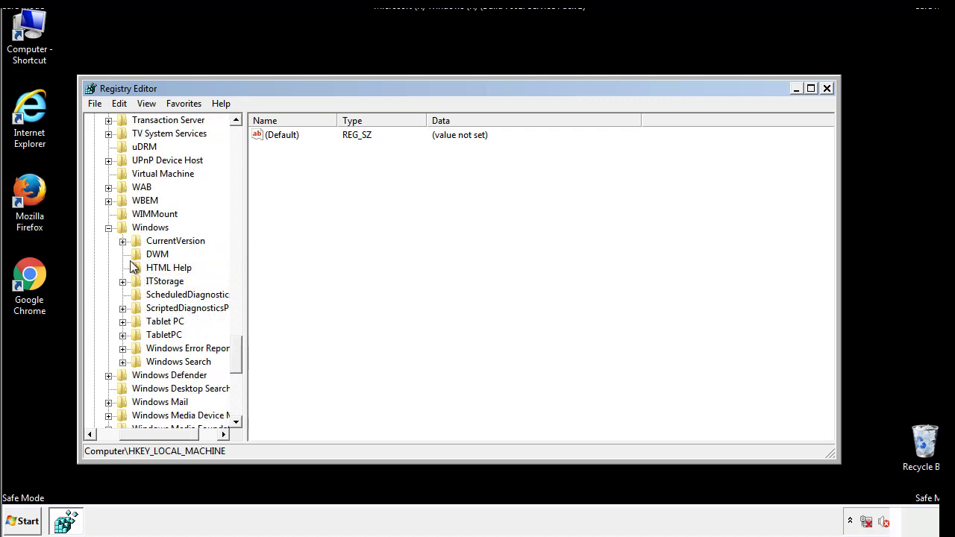
pyautogui.click(122, 241)
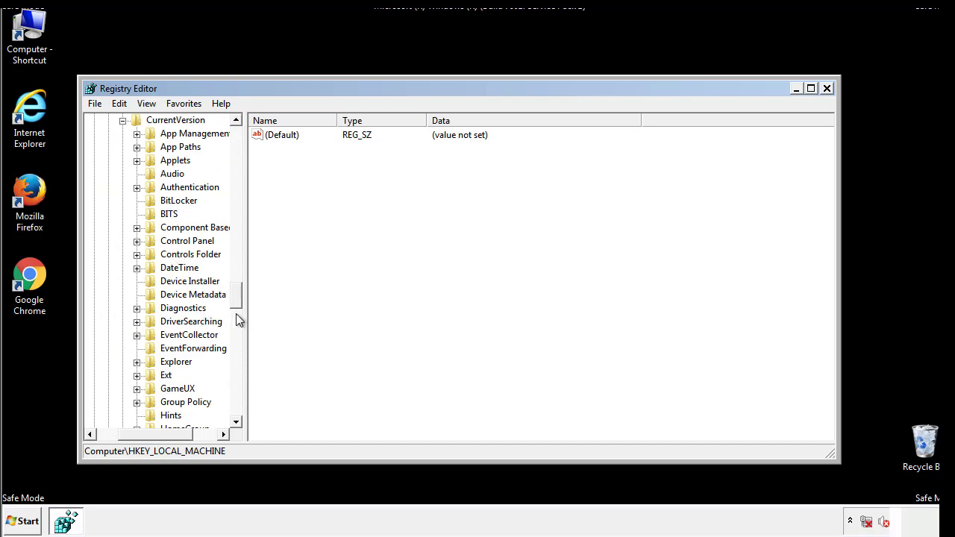
pyautogui.moveTo(239, 299); pyautogui.dragTo(236, 341)
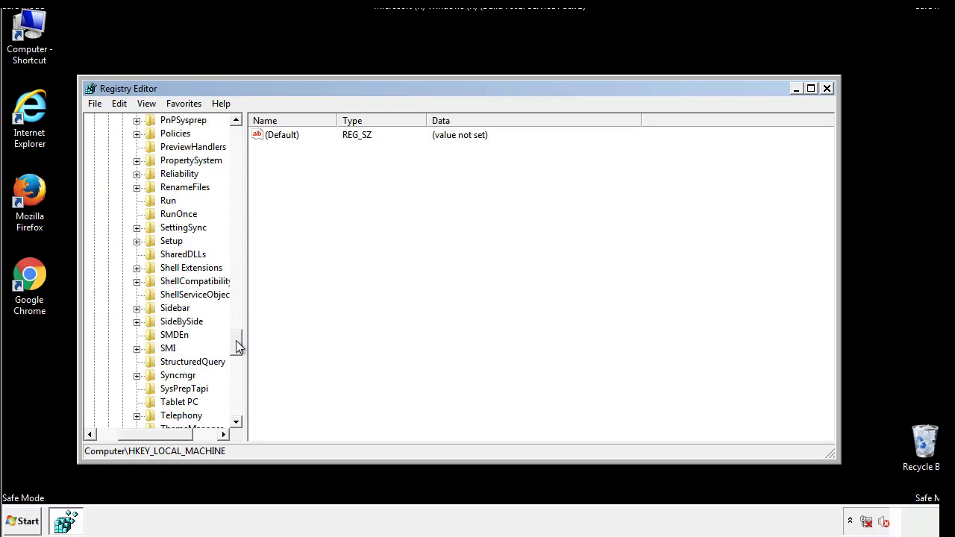
pyautogui.click(168, 200)
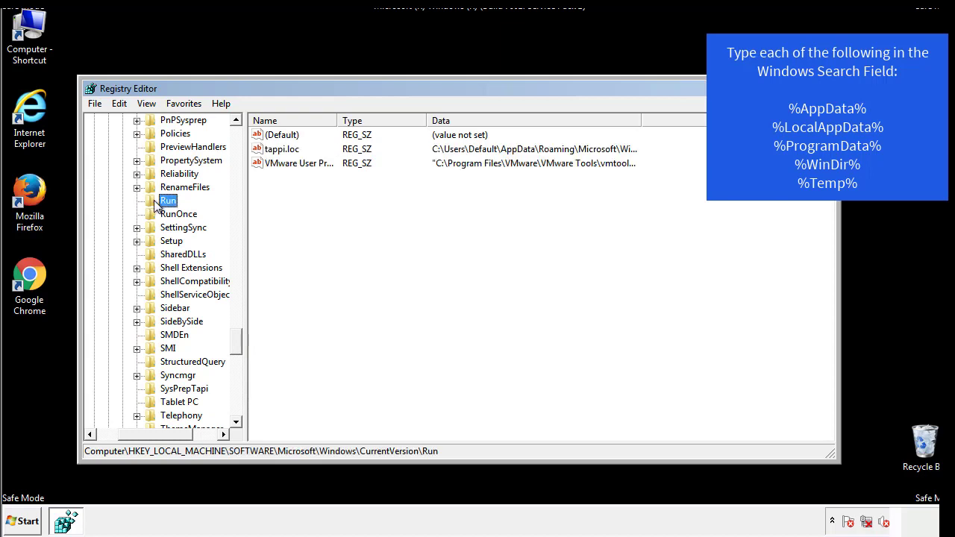
# - Permanently delete the tappi.loc value from the local machine's Run key
pyautogui.rightClick(277, 152)
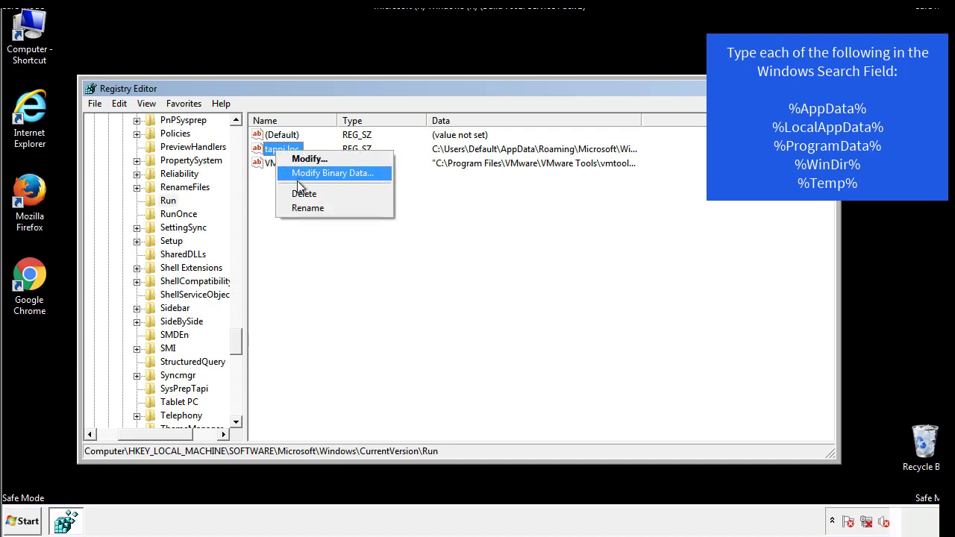
pyautogui.click(300, 194)
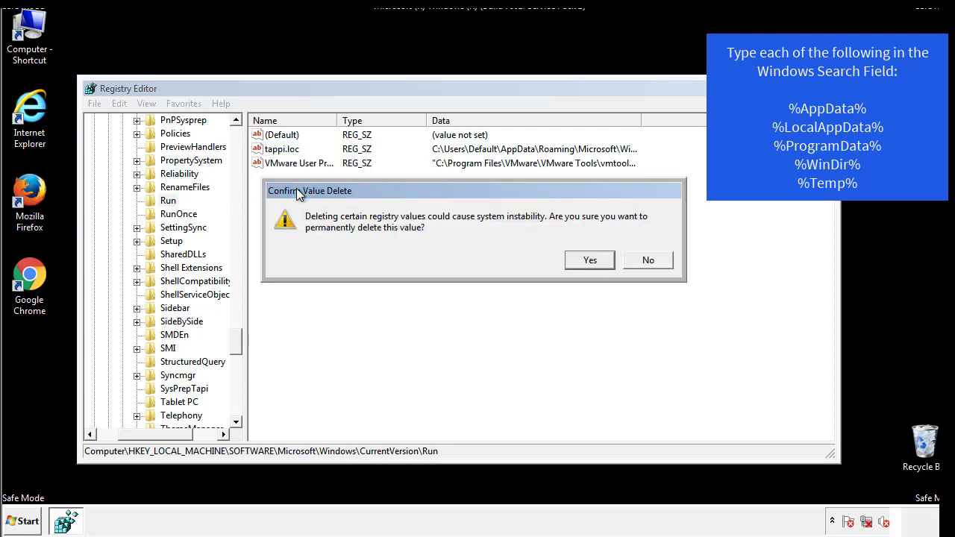
pyautogui.click(581, 261)
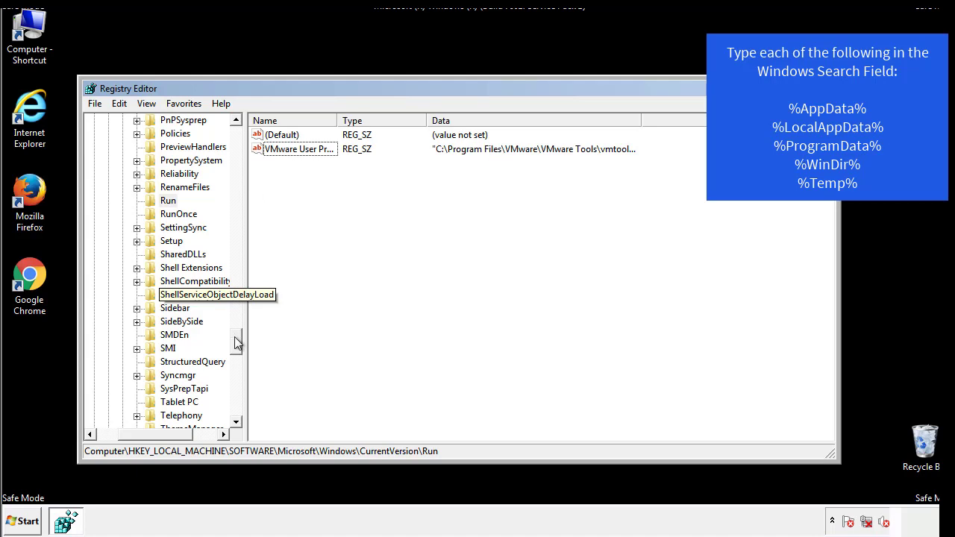
# - Collapse the HKEY_LOCAL_MACHINE branch and expand HKEY_CURRENT_USER in the registry tree
pyautogui.moveTo(236, 342); pyautogui.dragTo(234, 415)
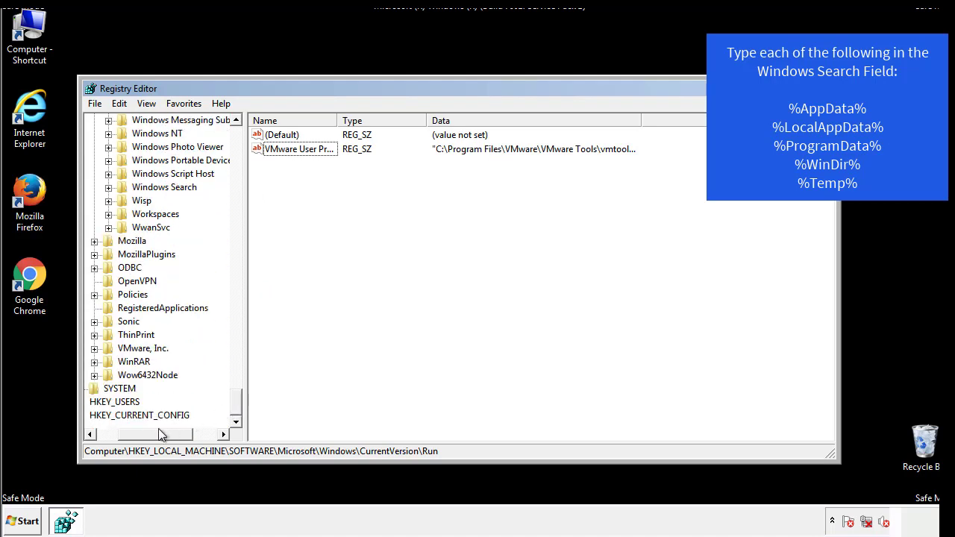
pyautogui.moveTo(158, 431); pyautogui.dragTo(129, 438)
pyautogui.moveTo(236, 403); pyautogui.dragTo(243, 142)
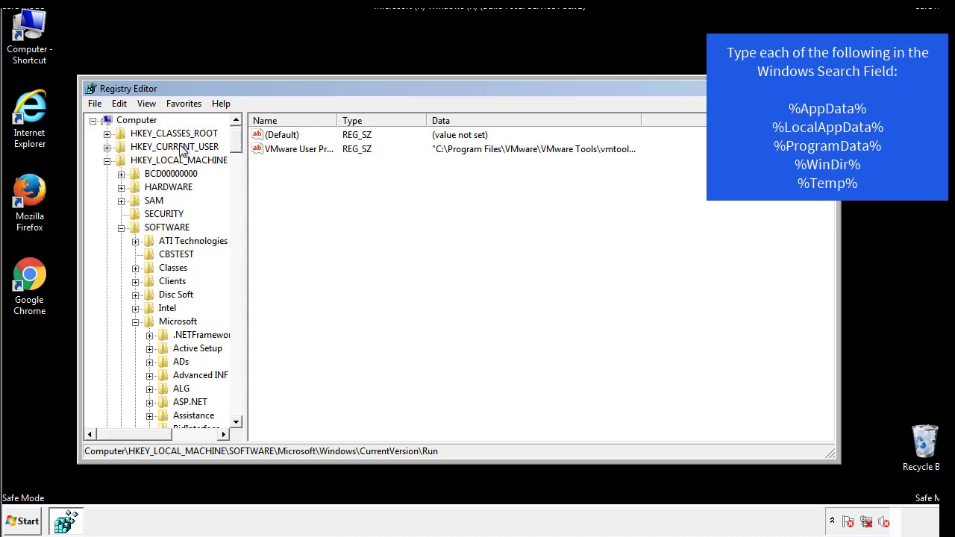
pyautogui.click(107, 160)
pyautogui.click(107, 147)
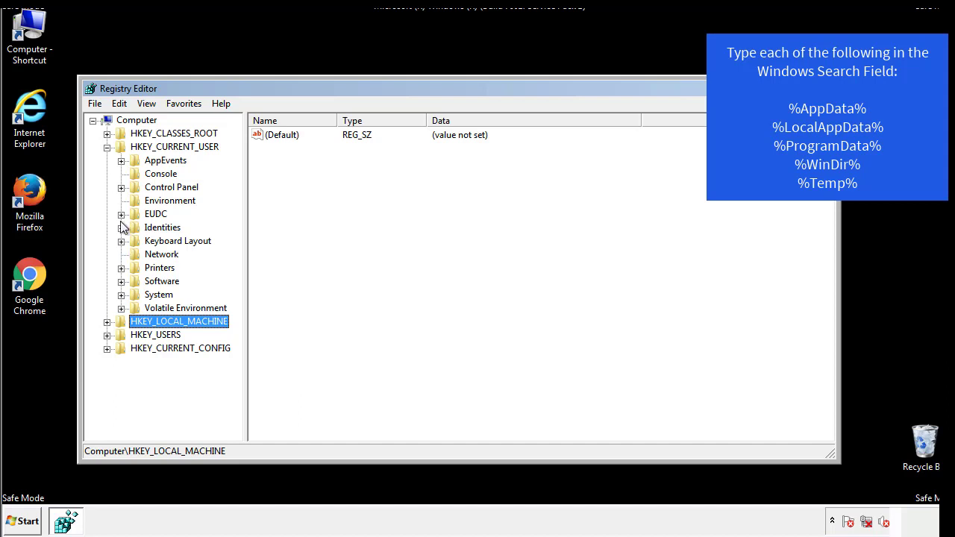
# - Open the current user's Software\Microsoft\Windows\CurrentVersion\Run key and check its values for suspicious startup entries
pyautogui.click(121, 281)
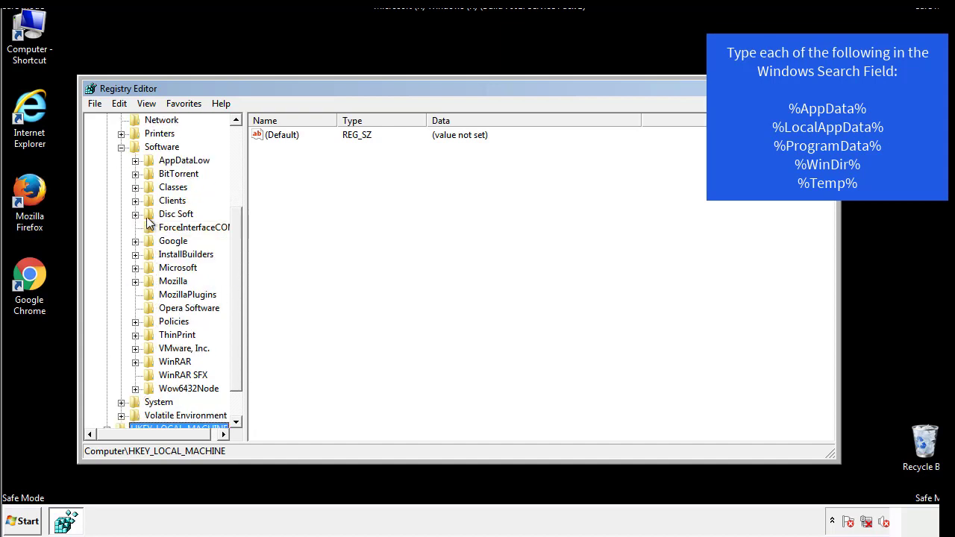
pyautogui.click(135, 268)
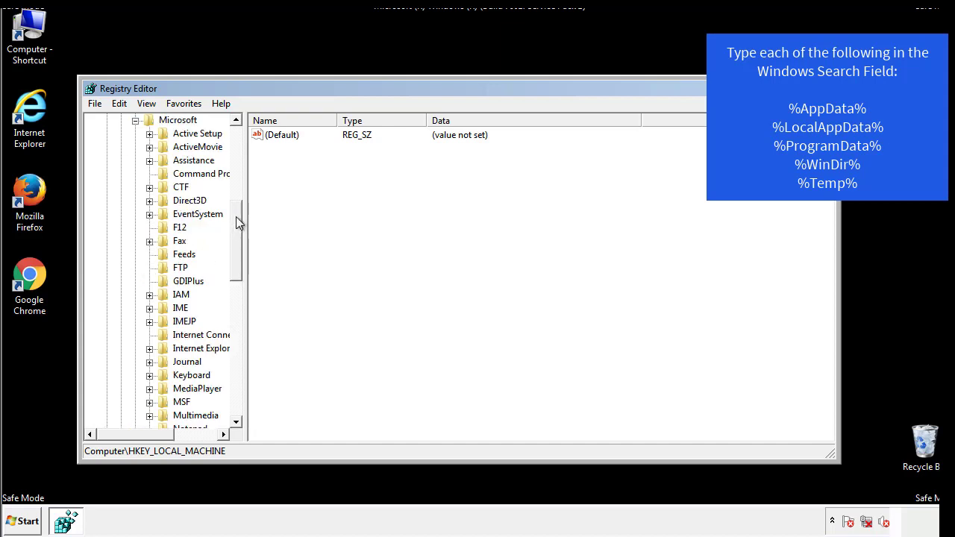
pyautogui.moveTo(235, 217); pyautogui.dragTo(235, 310)
pyautogui.click(149, 254)
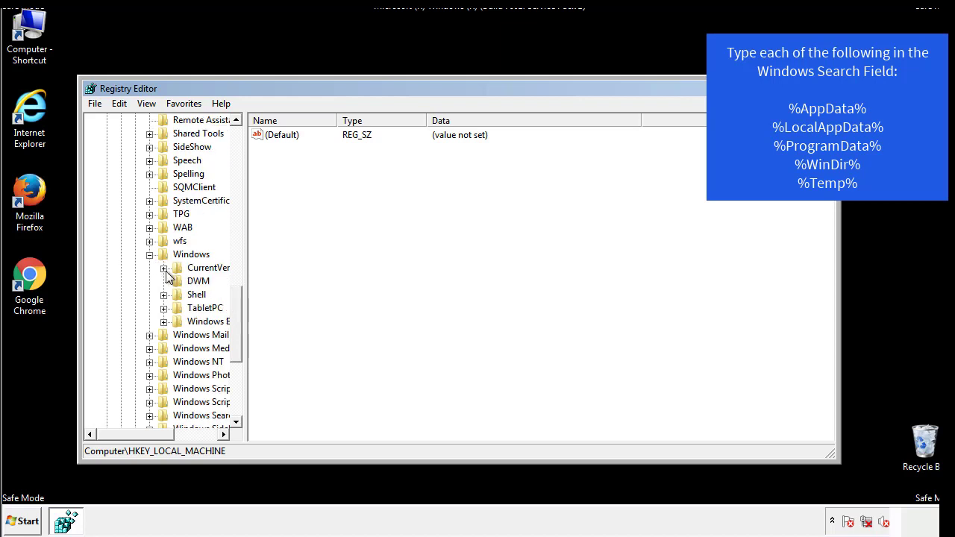
pyautogui.click(163, 268)
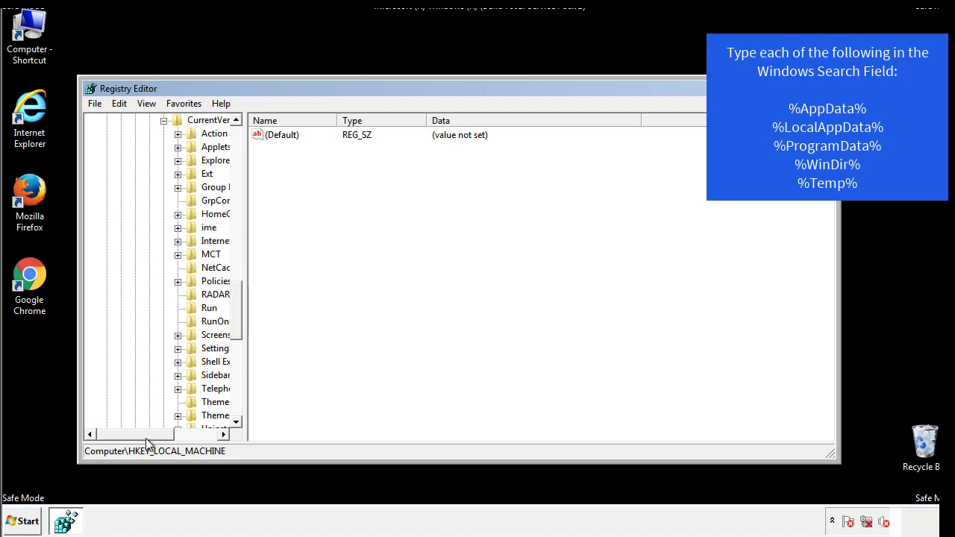
pyautogui.moveTo(146, 438); pyautogui.dragTo(168, 436)
pyautogui.click(165, 306)
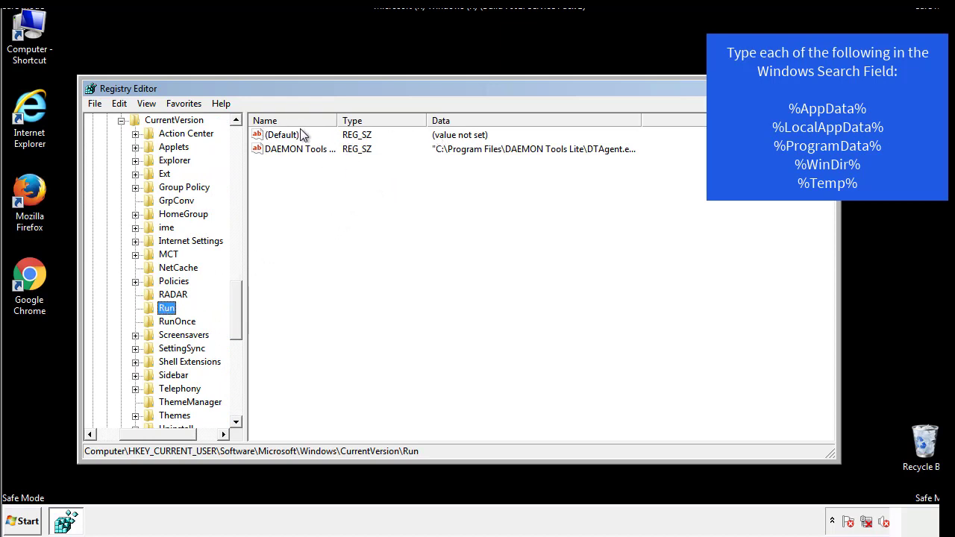
pyautogui.click(351, 166)
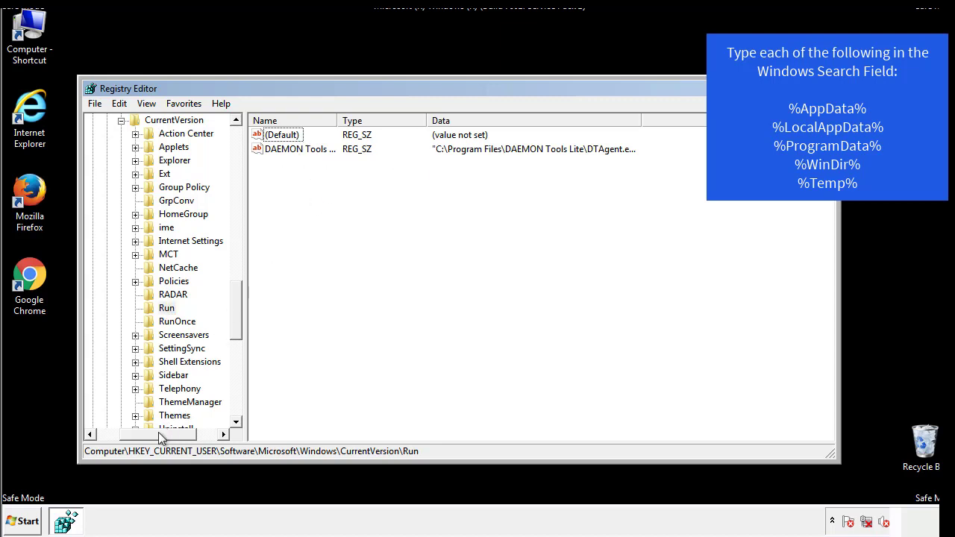
# - Collapse the current user's Microsoft\Windows key and search the registry for %temp%
pyautogui.moveTo(158, 432); pyautogui.dragTo(135, 433)
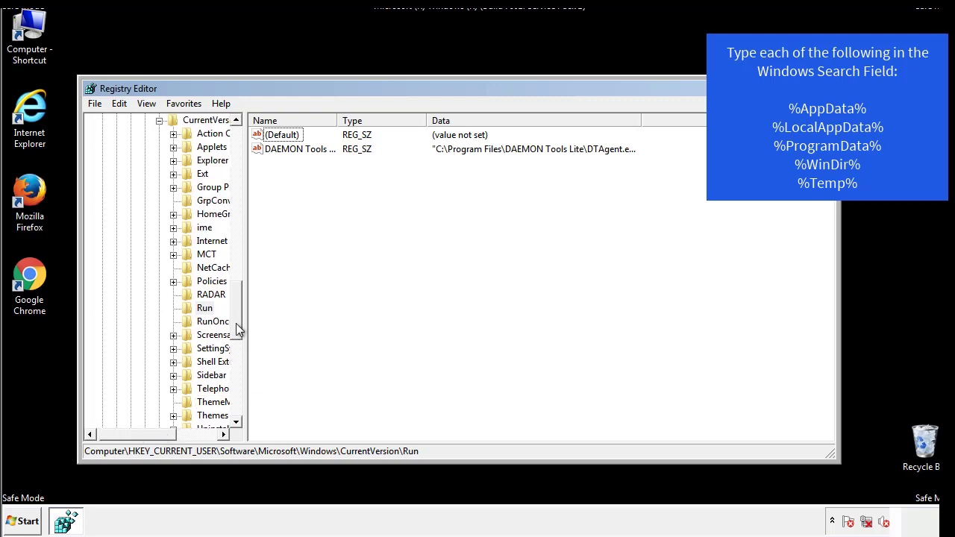
pyautogui.moveTo(238, 329); pyautogui.dragTo(241, 274)
pyautogui.click(147, 348)
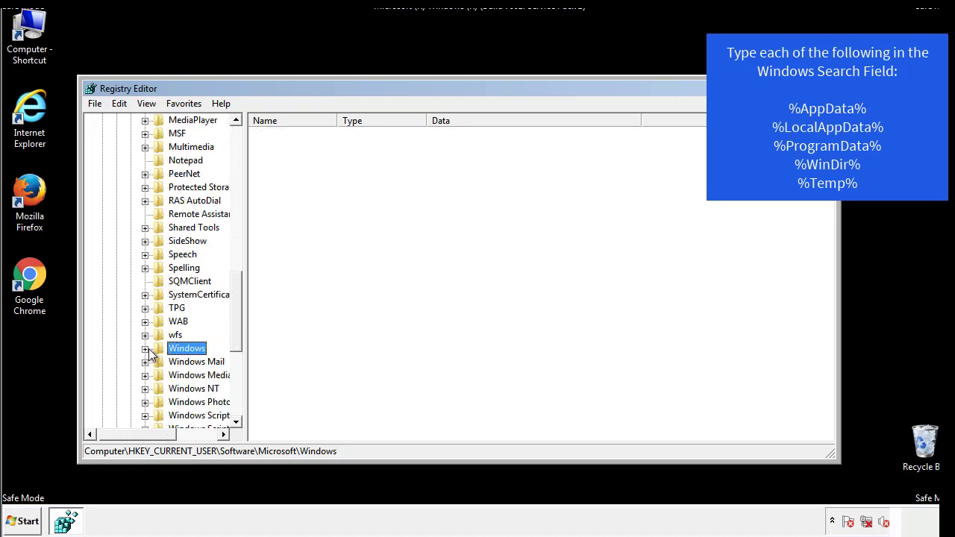
pyautogui.moveTo(242, 333); pyautogui.dragTo(240, 166)
pyautogui.click(128, 106)
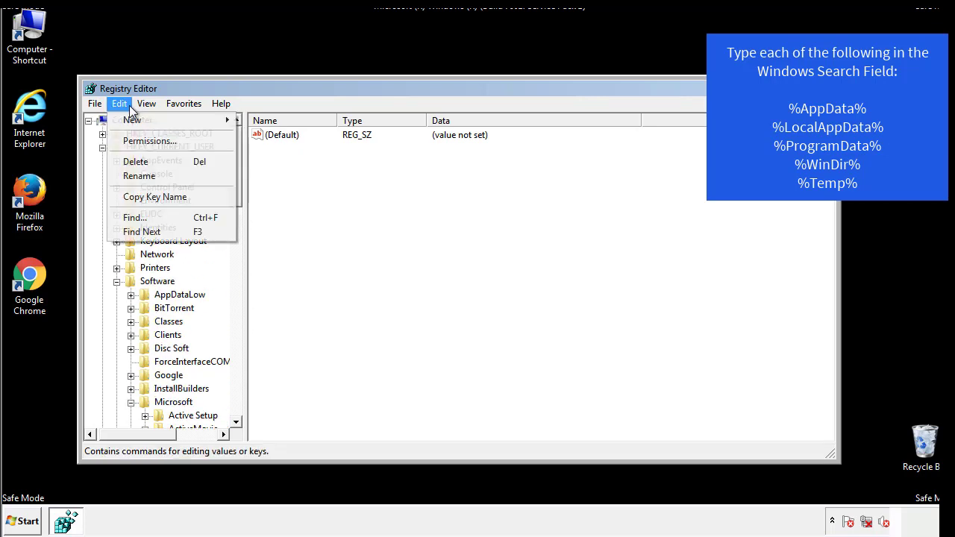
pyautogui.click(138, 218)
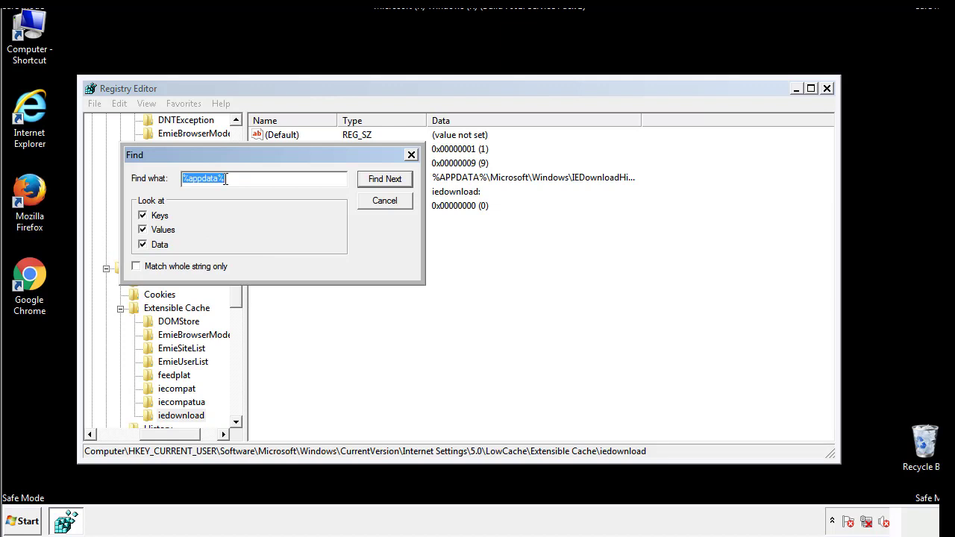
pyautogui.write('%temp%')
pyautogui.press('Return')
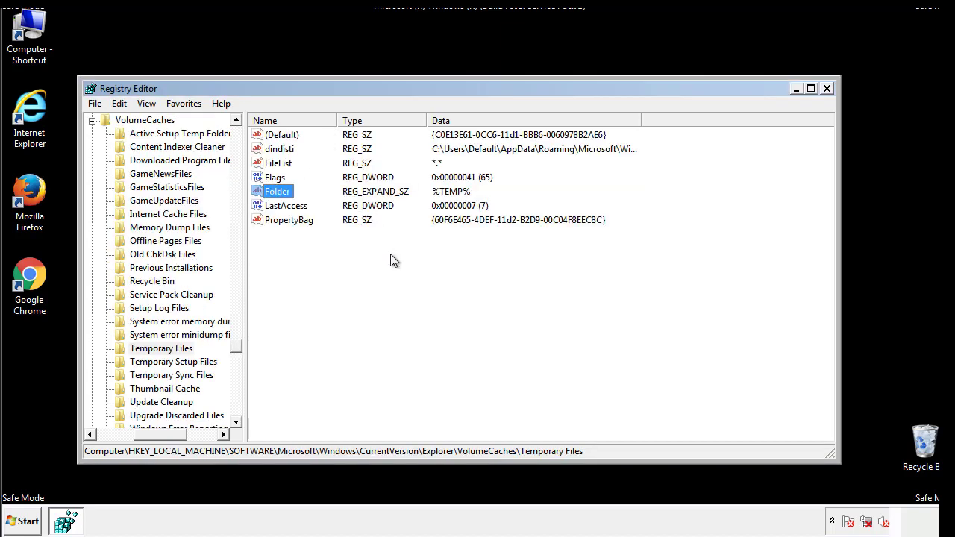
# - Delete all values in the VolumeCaches\Temporary Files key and close the Registry Editor
pyautogui.moveTo(307, 239); pyautogui.dragTo(270, 139)
pyautogui.rightClick(269, 134)
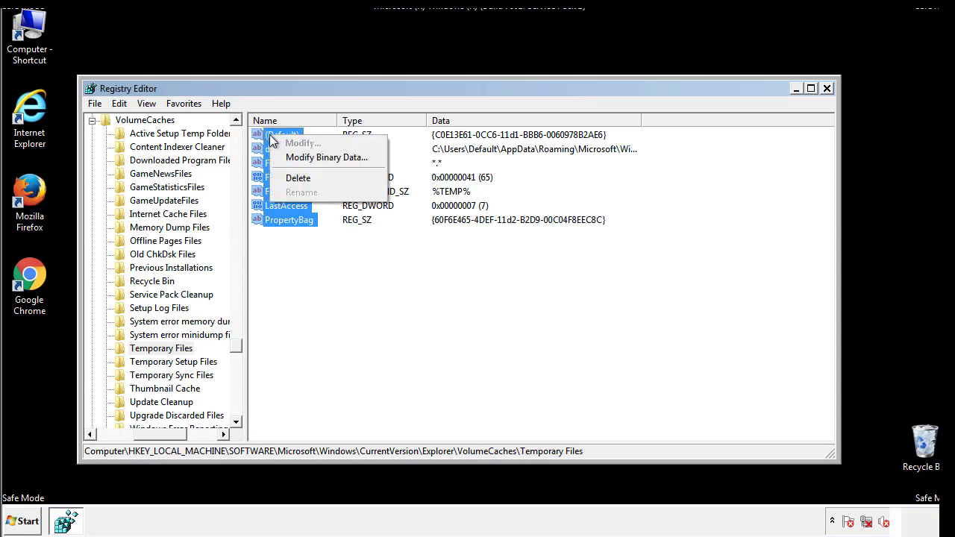
pyautogui.click(293, 179)
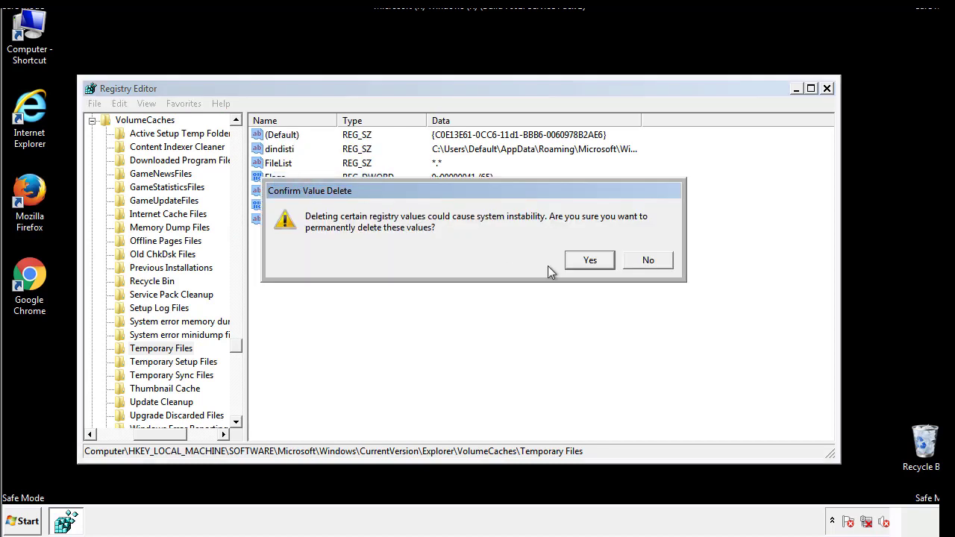
pyautogui.click(591, 260)
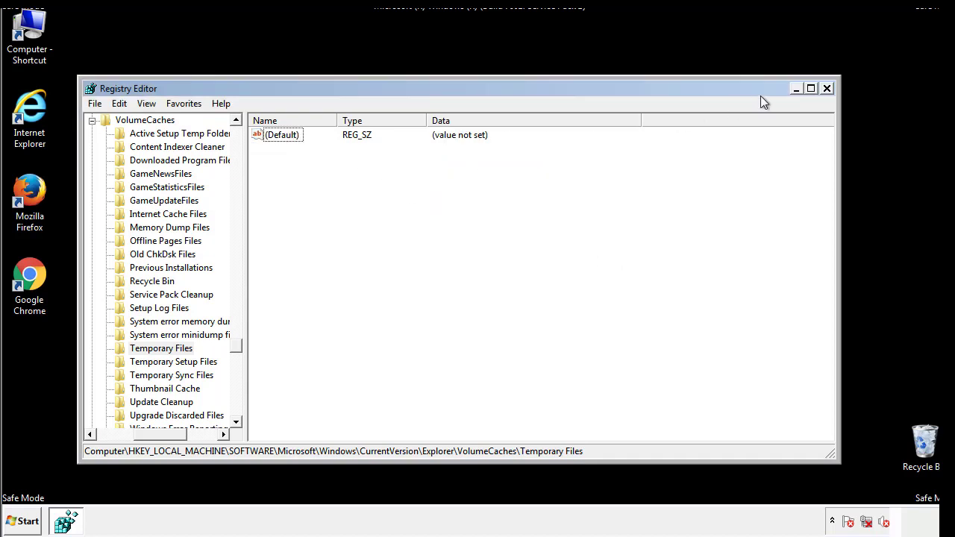
pyautogui.click(828, 89)
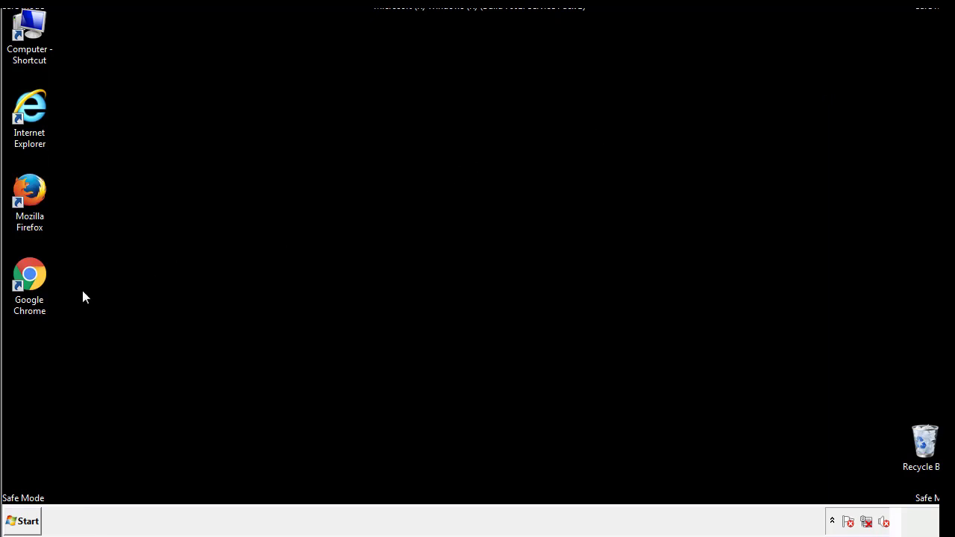
# - Find msconfig through the Windows program search and open System Configuration
pyautogui.click(18, 524)
pyautogui.click(52, 488)
pyautogui.write('ms')
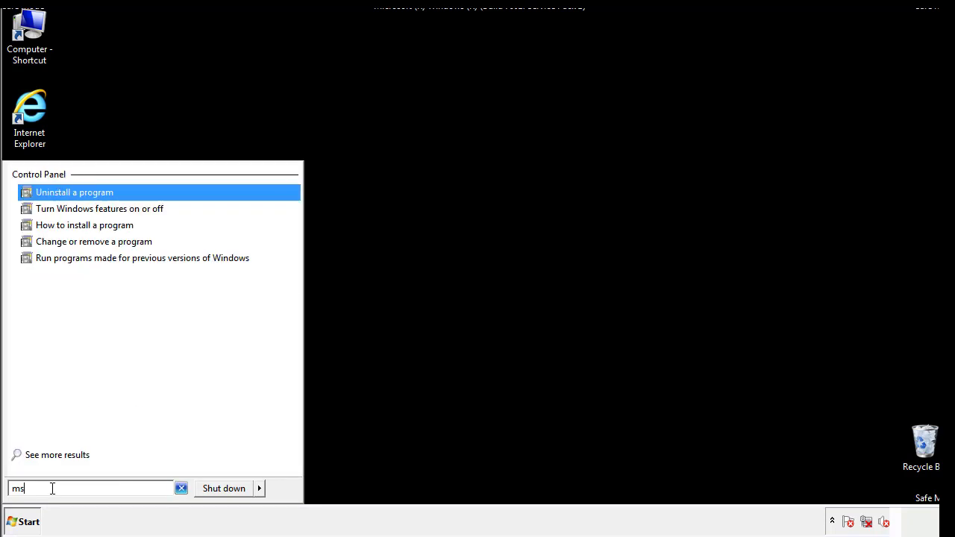
pyautogui.write('conf')
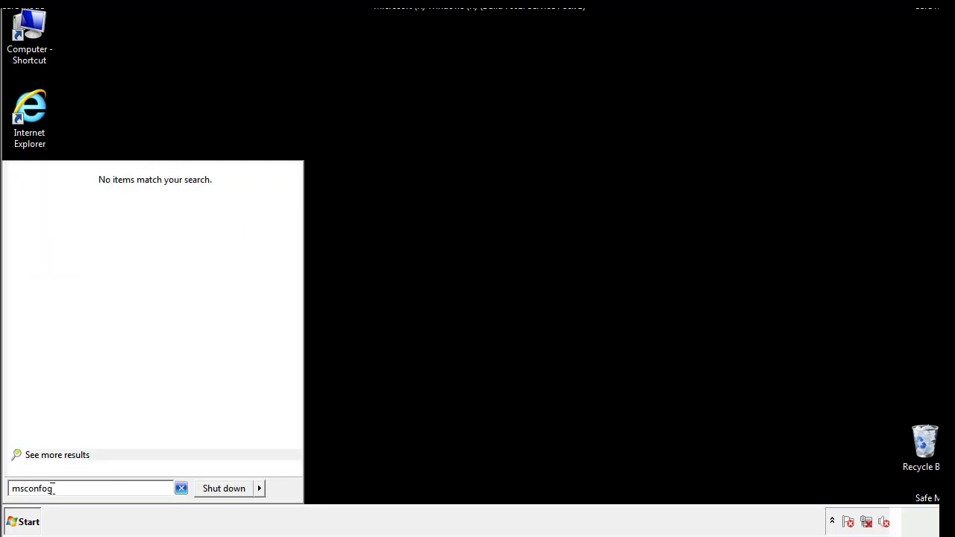
pyautogui.write('ig')
pyautogui.press('Return')
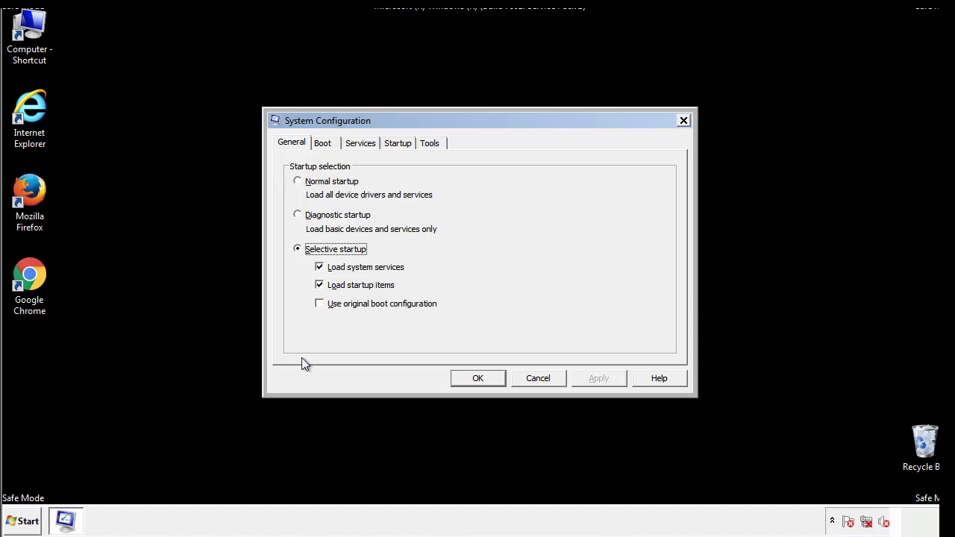
# - Turn off Safe boot in the boot options, apply the change and restart the computer
pyautogui.click(322, 143)
pyautogui.click(300, 287)
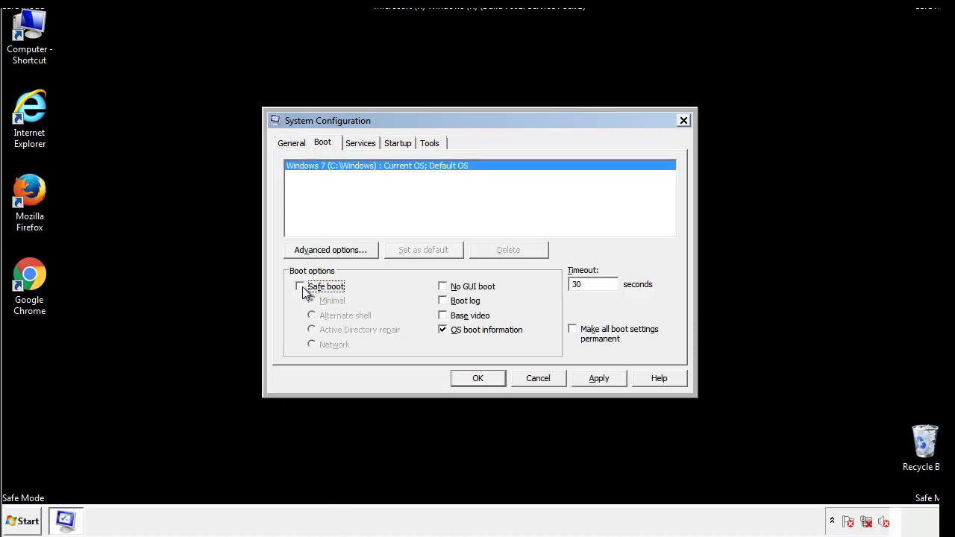
pyautogui.click(600, 379)
pyautogui.click(492, 378)
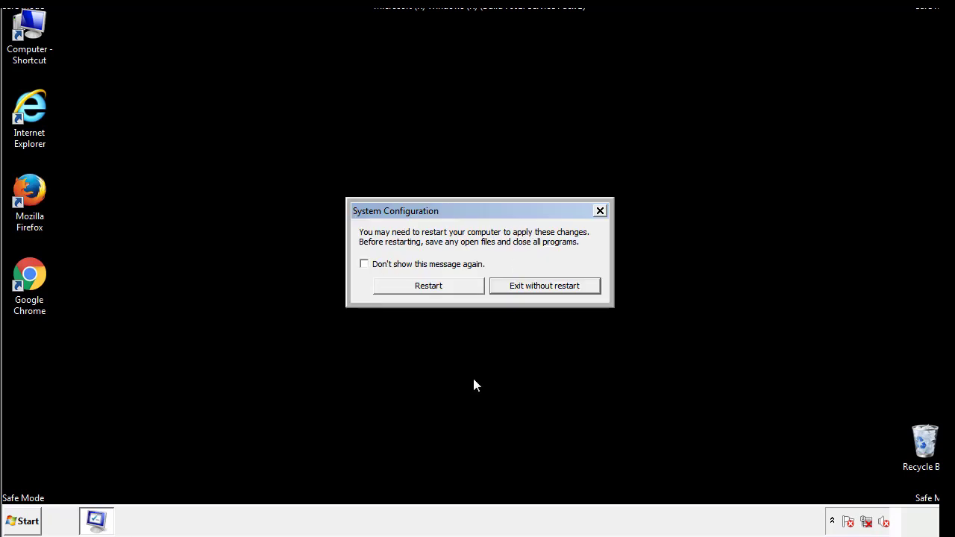
pyautogui.click(442, 292)
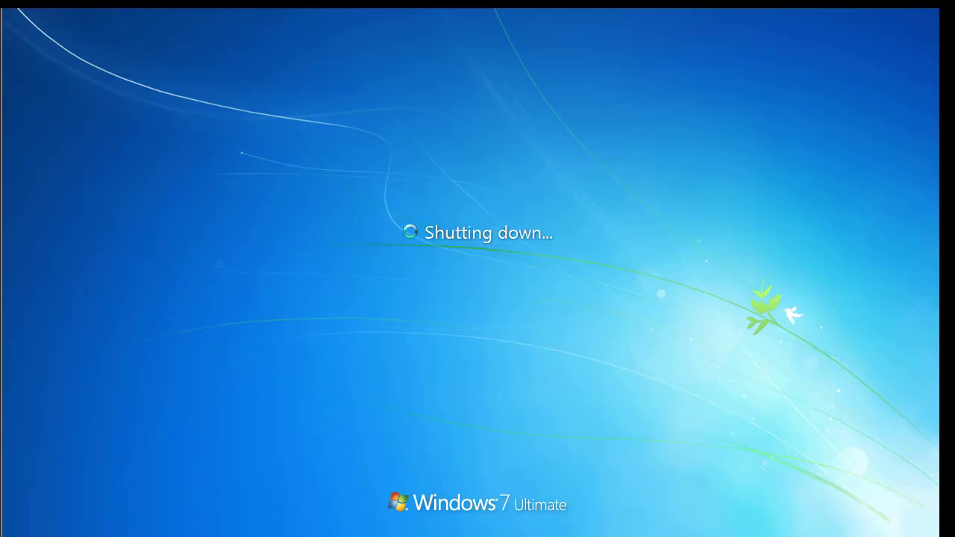